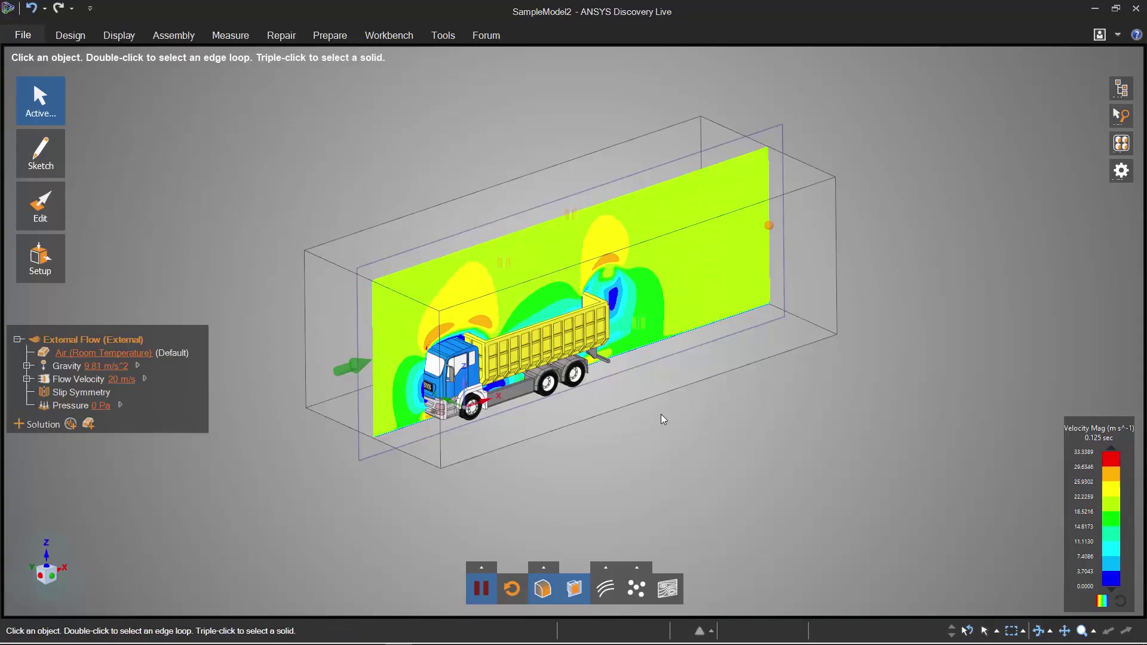
# Step: Delete the existing External Flow solution and the Enclosure component, leaving only the truck
pyautogui.keyDown('shift'); pyautogui.moveTo(622, 374); pyautogui.dragTo(645, 387, button='middle'); pyautogui.keyUp('shift')
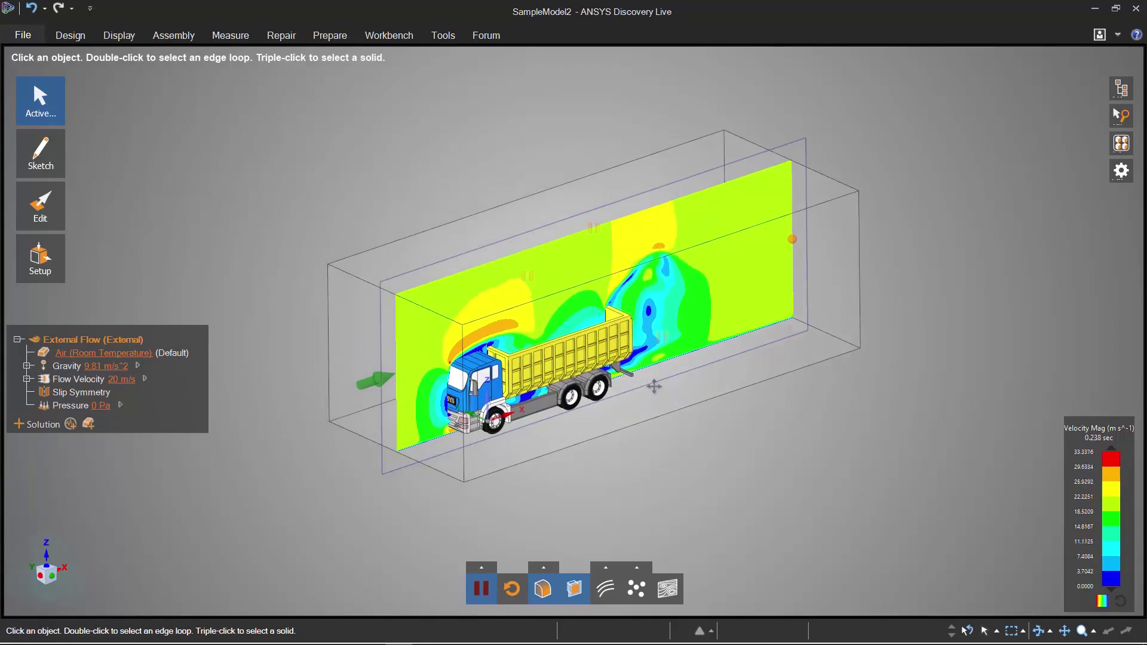
pyautogui.click(130, 338)
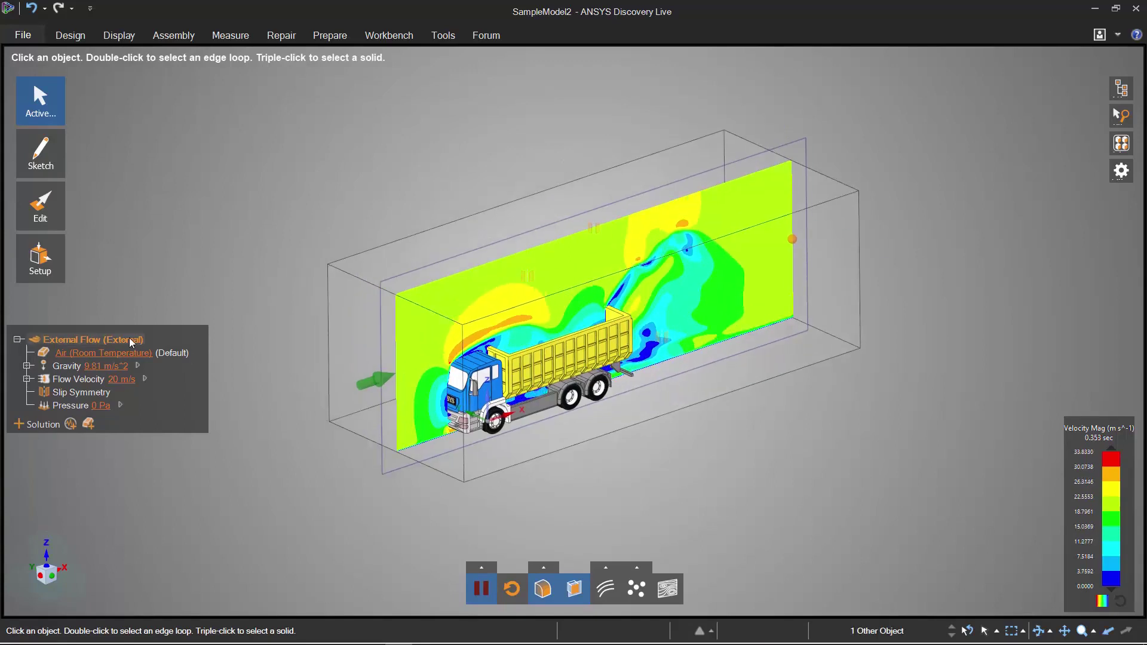
pyautogui.press('Delete')
pyautogui.click(1126, 89)
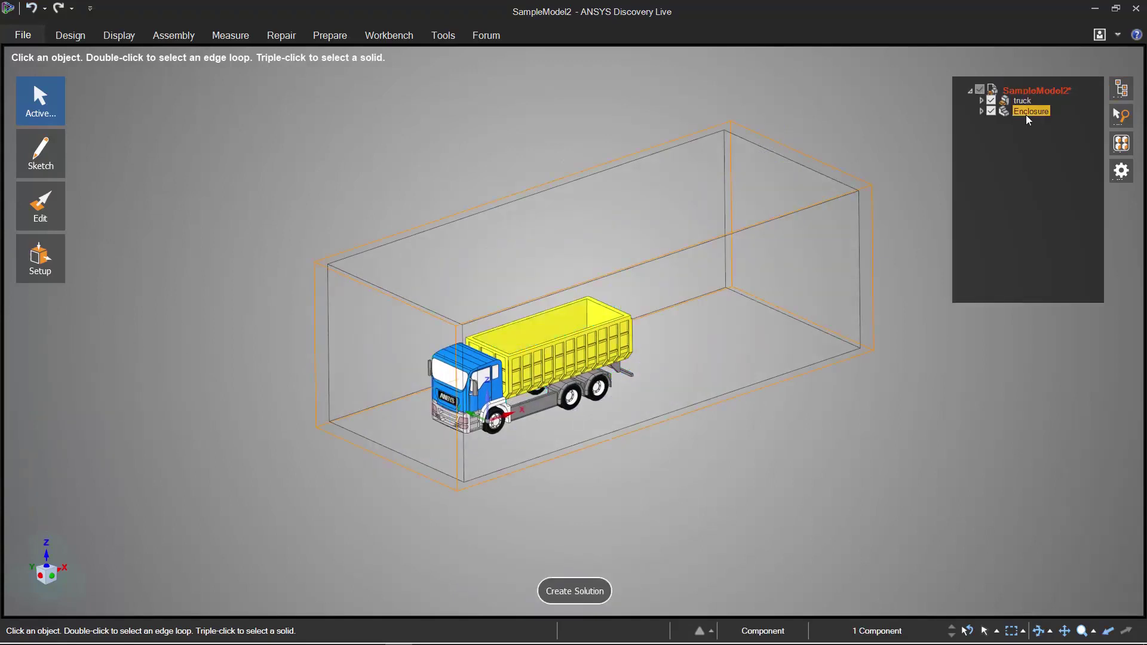
pyautogui.press('Delete')
# Step: Create an external fluid flow solution around the truck with an enclosure whose inlet direction faces the cab's front
pyautogui.click(580, 595)
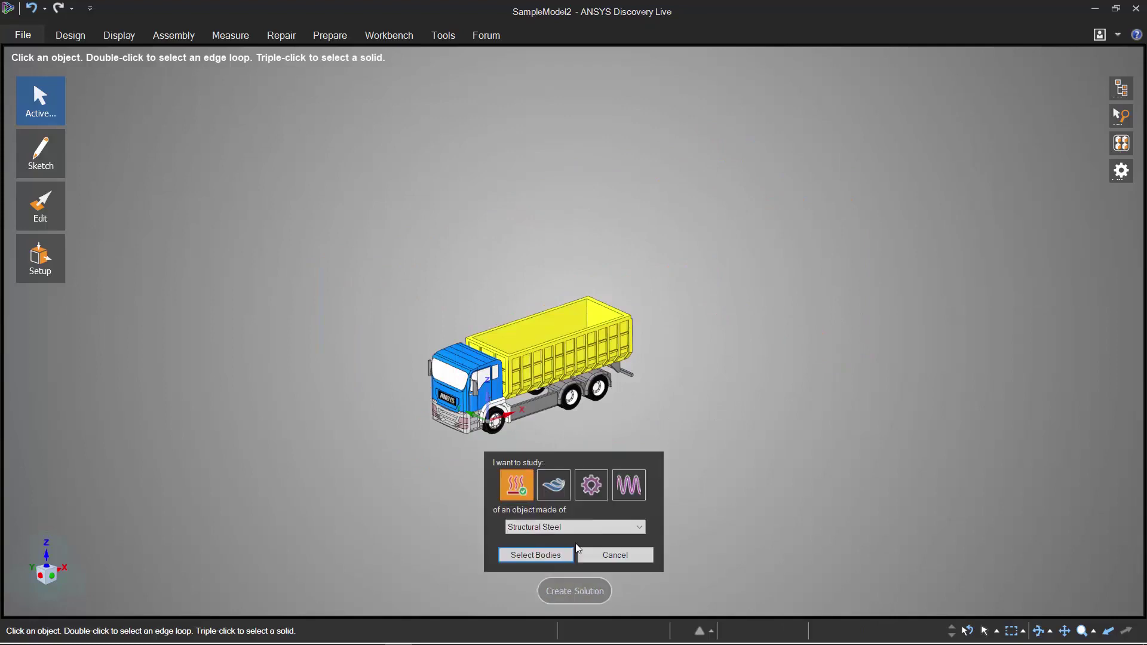
pyautogui.click(542, 555)
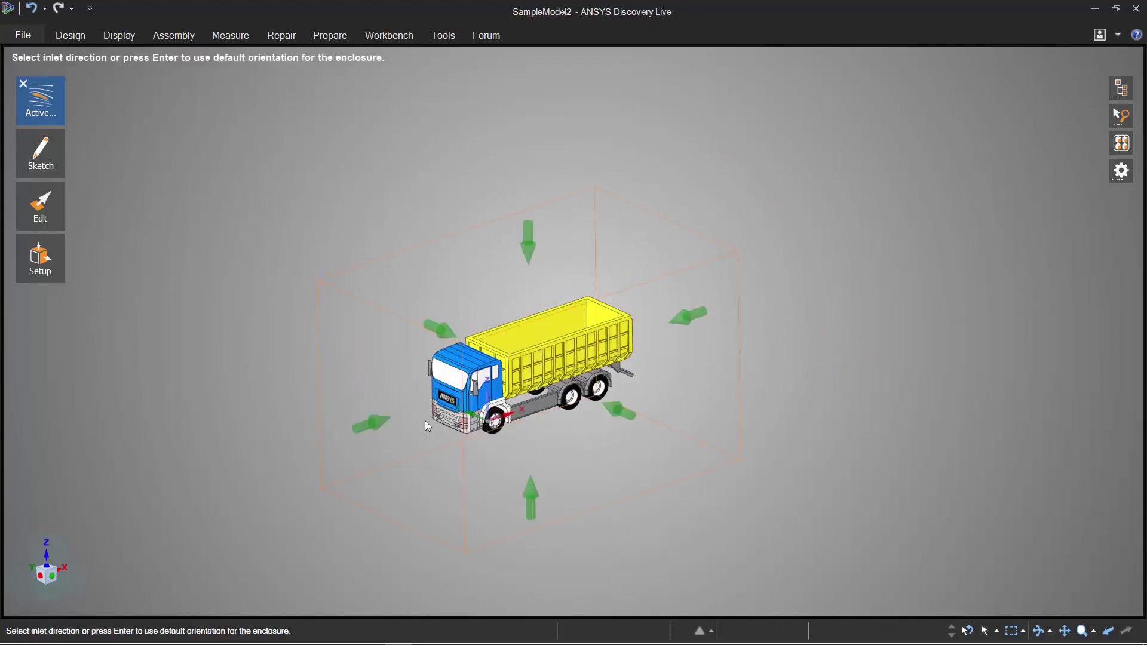
pyautogui.click(382, 423)
pyautogui.click(727, 480)
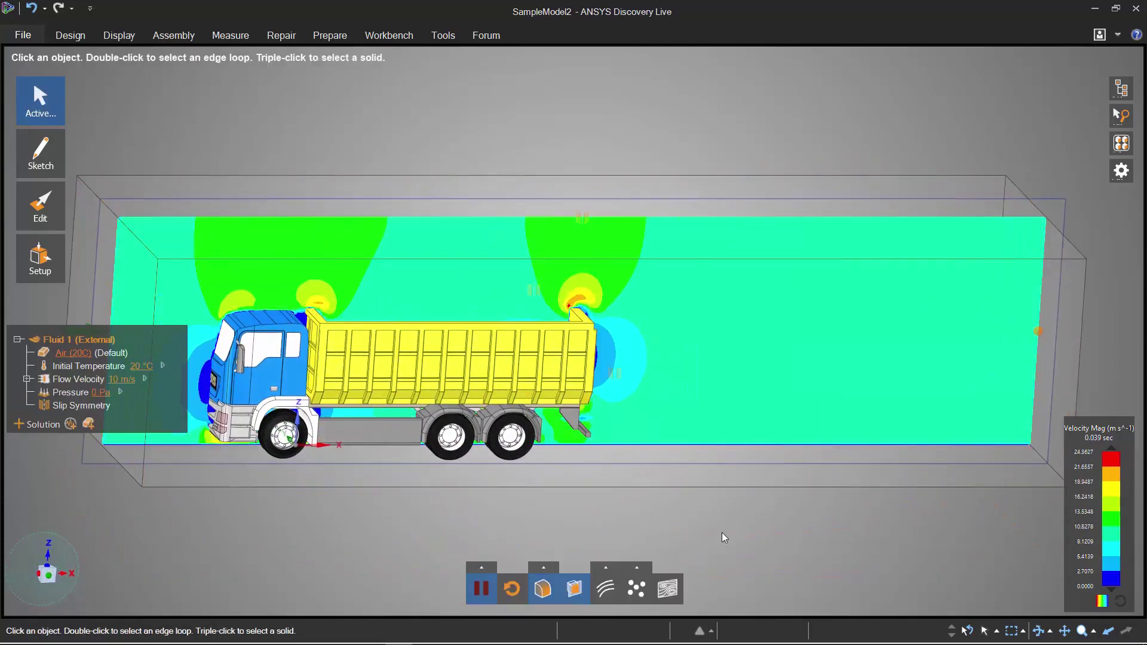
# Step: Set the Flow Velocity of the new external fluid solution to 20 m/s
pyautogui.scroll(-3, 735, 520)
pyautogui.click(122, 380)
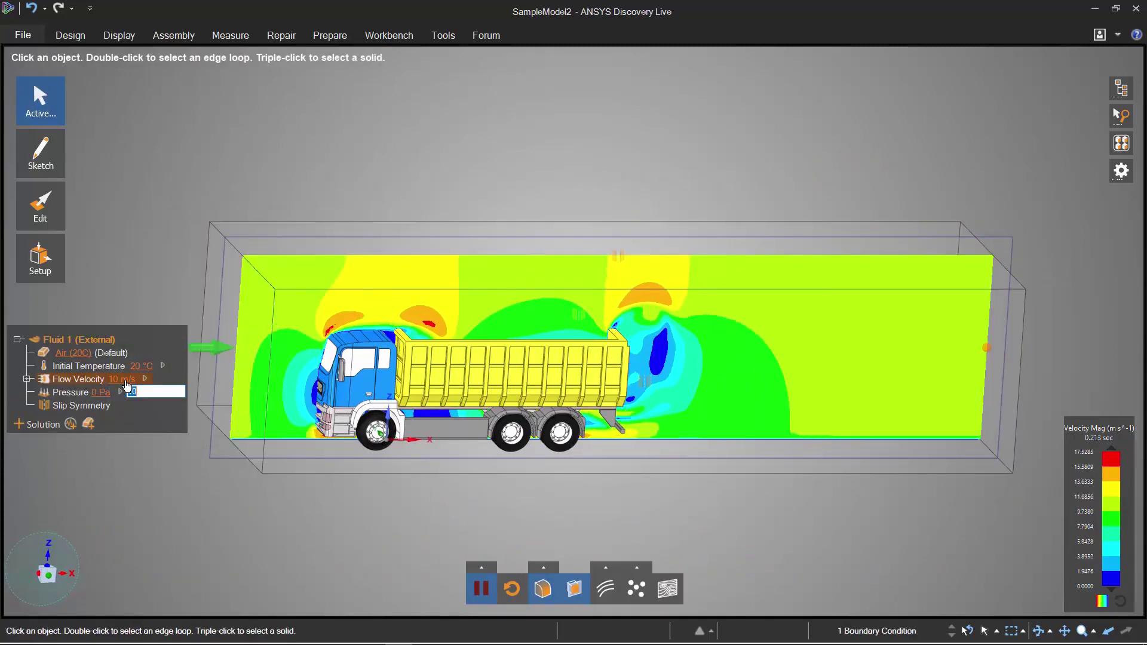
pyautogui.write('20')
pyautogui.press('Return')
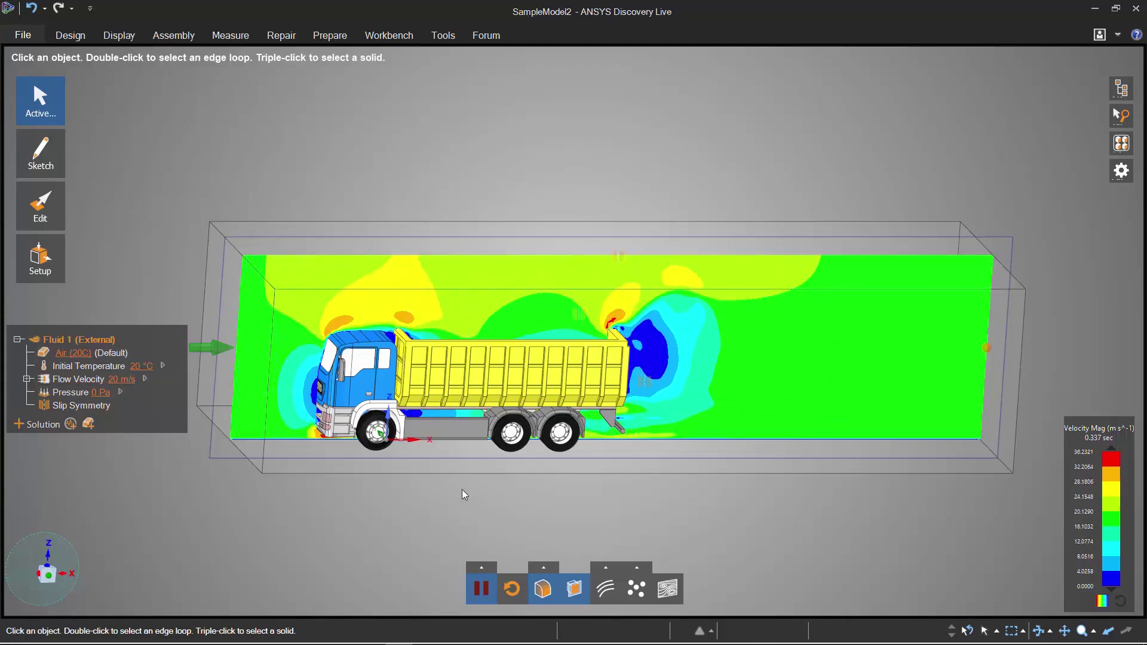
# Step: Move the result section plane about 245 mm along its normal, sideways through the truck
pyautogui.moveTo(461, 489)
pyautogui.mouseDown(button='middle')
pyautogui.moveTo(647, 504)
pyautogui.moveTo(656, 482)
pyautogui.moveTo(676, 487)
pyautogui.mouseUp(button='middle')
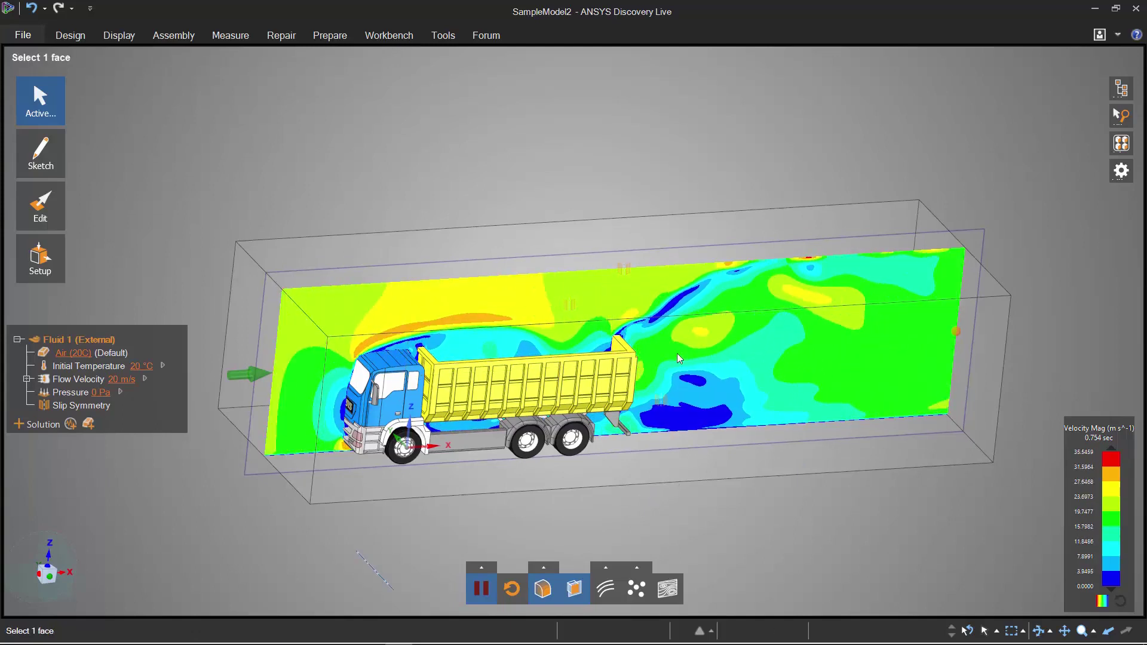
pyautogui.click(985, 236)
pyautogui.press('m')
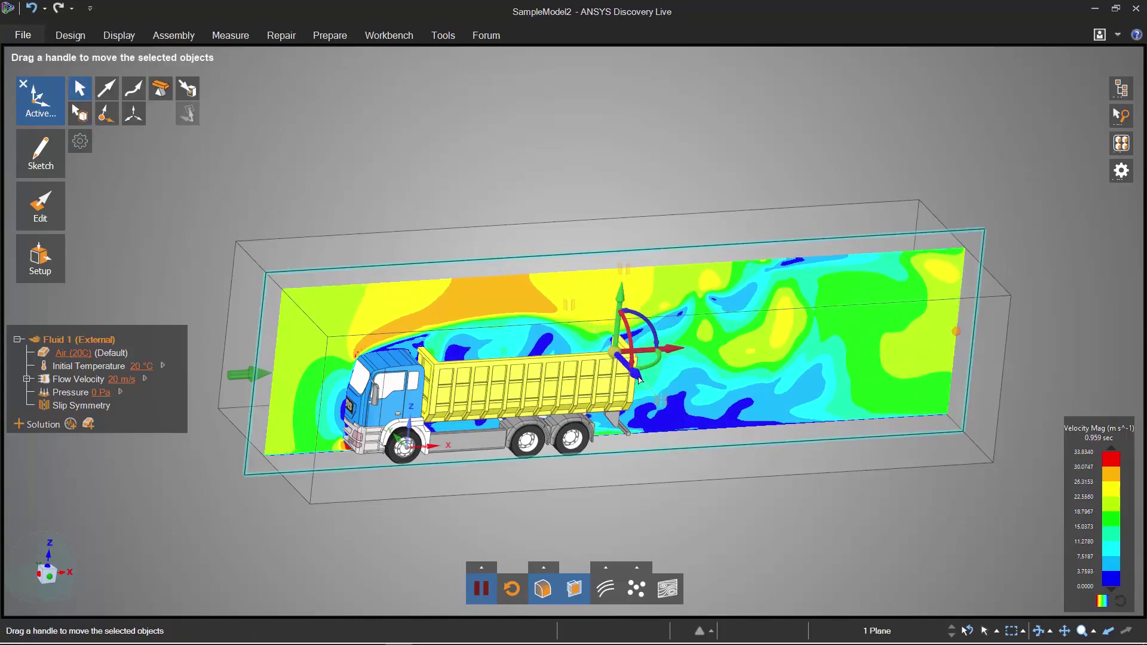
pyautogui.moveTo(646, 382)
pyautogui.mouseDown()
pyautogui.moveTo(677, 411)
pyautogui.moveTo(639, 377)
pyautogui.mouseUp()
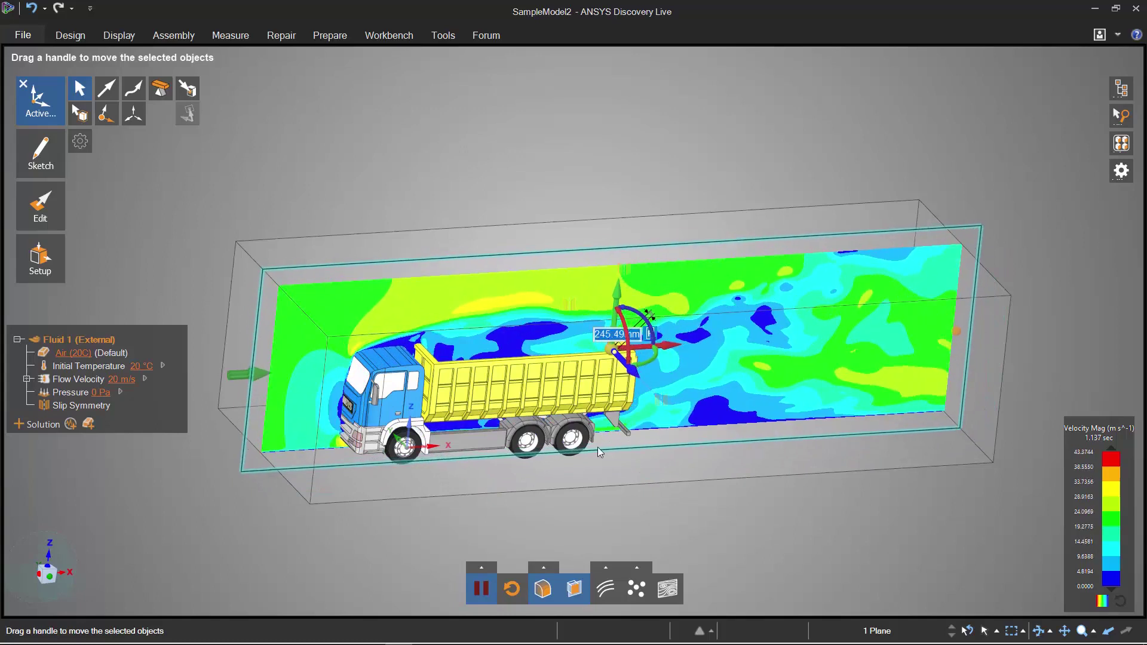
# Step: Change the velocity result's rendering method to Composite and leave the Move tool
pyautogui.click(545, 567)
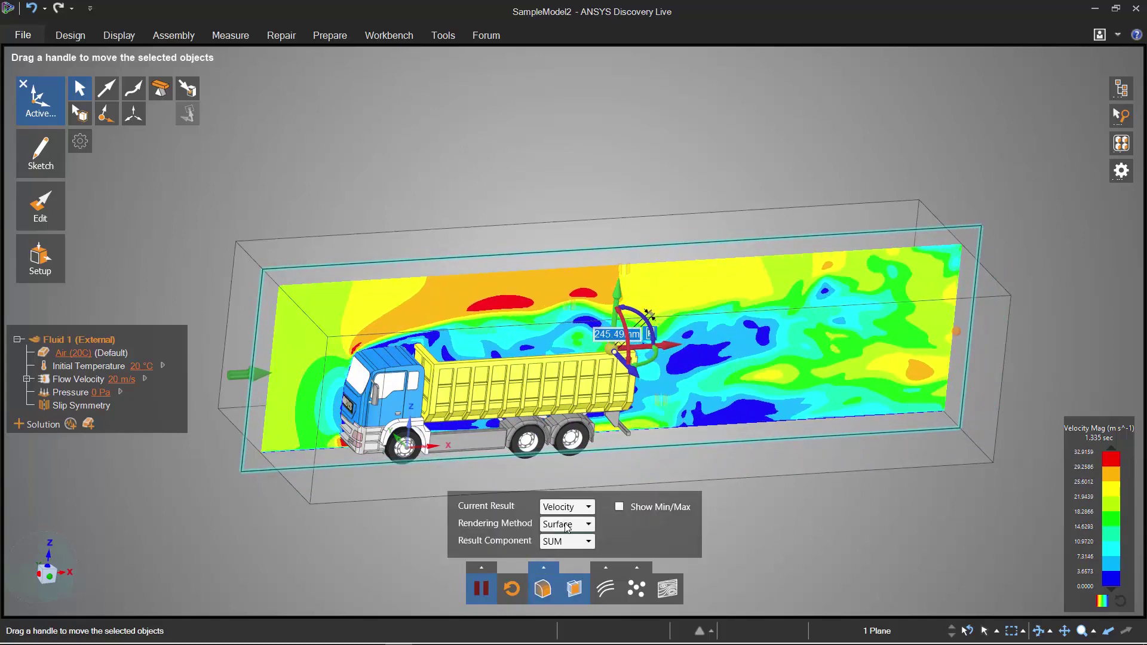
pyautogui.click(567, 526)
pyautogui.click(571, 558)
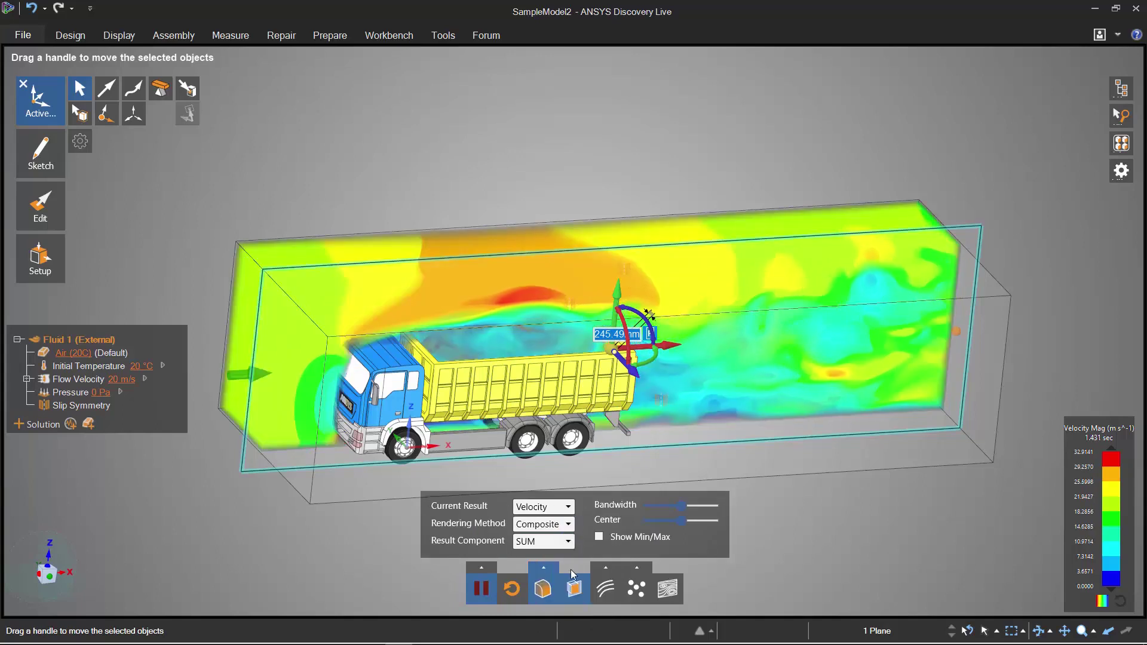
pyautogui.press('Escape')
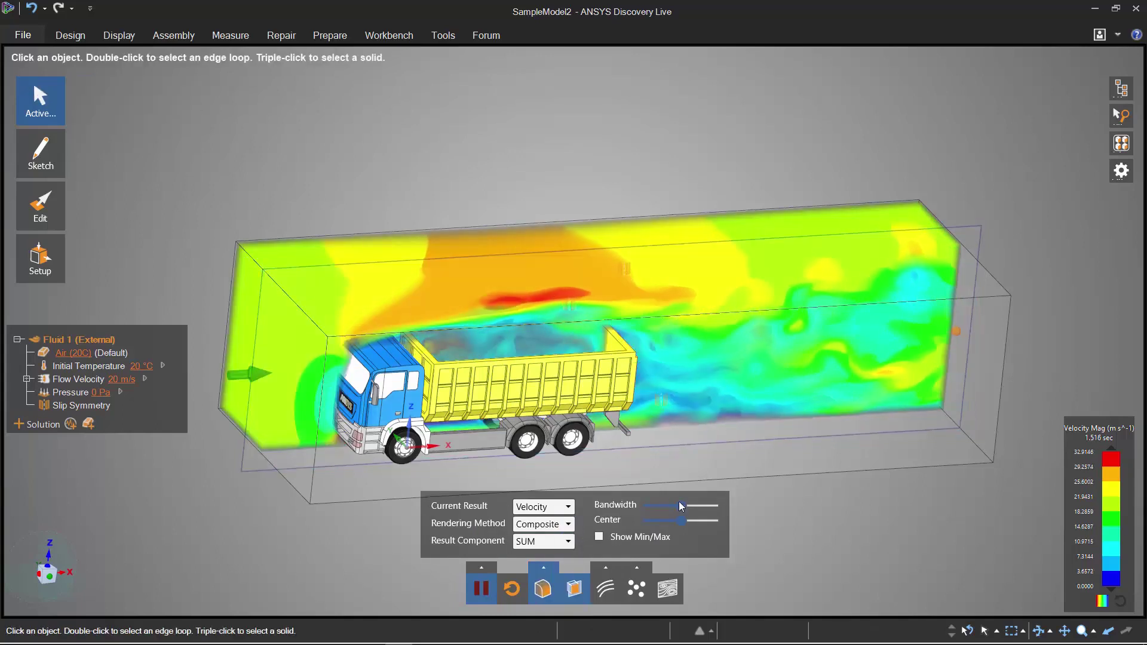
# Step: Raise the composite rendering's Center to the maximum and narrow its Bandwidth to isolate the highest velocities around the truck
pyautogui.moveTo(855, 474); pyautogui.dragTo(807, 472, button='middle')
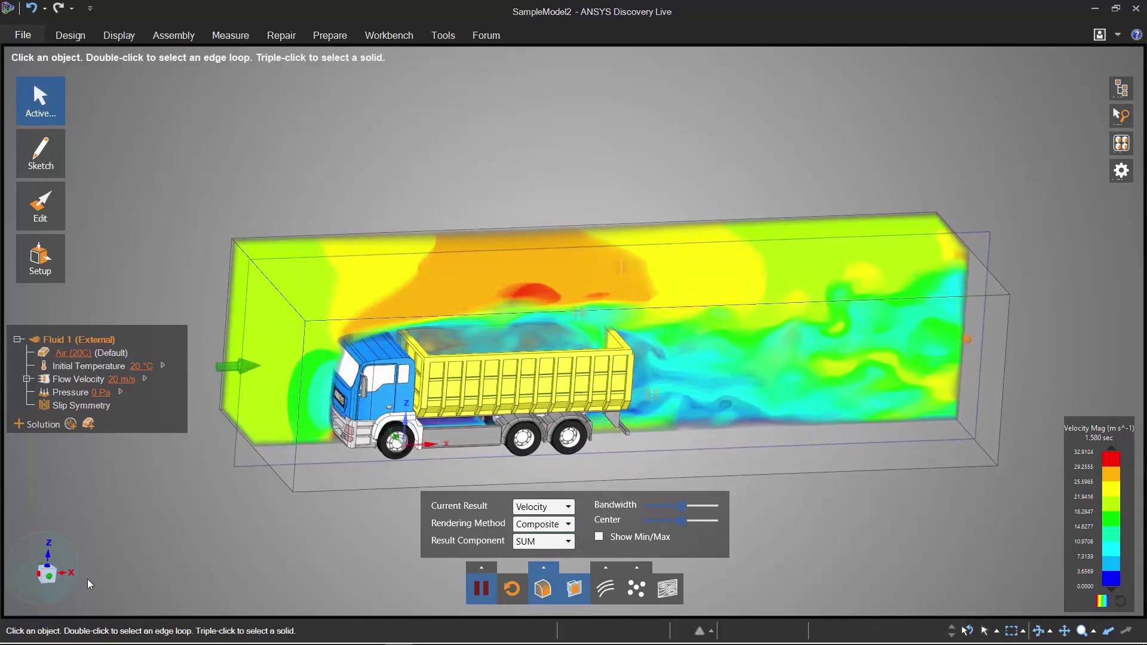
pyautogui.click(49, 575)
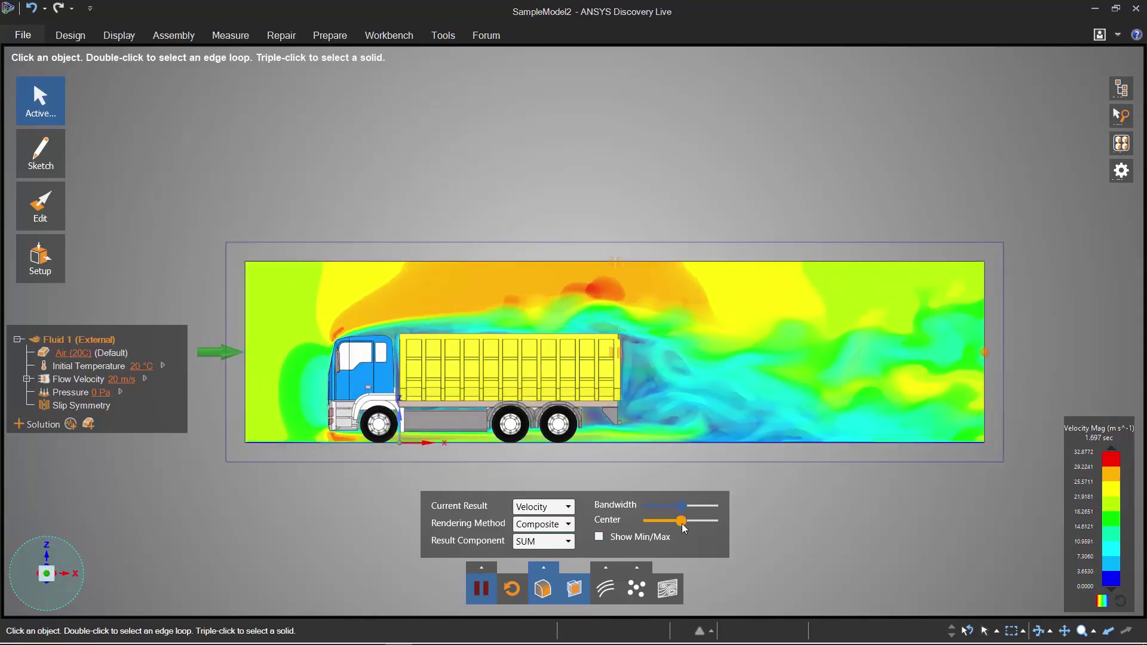
pyautogui.moveTo(683, 524); pyautogui.dragTo(660, 506)
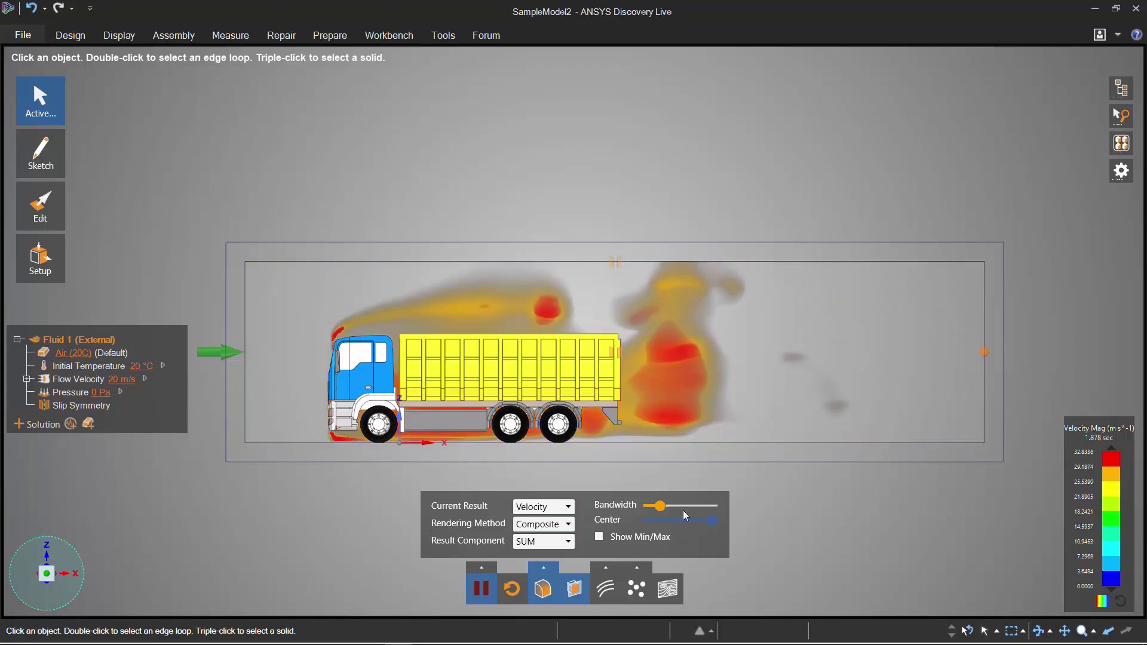
pyautogui.moveTo(818, 489); pyautogui.dragTo(754, 516, button='middle')
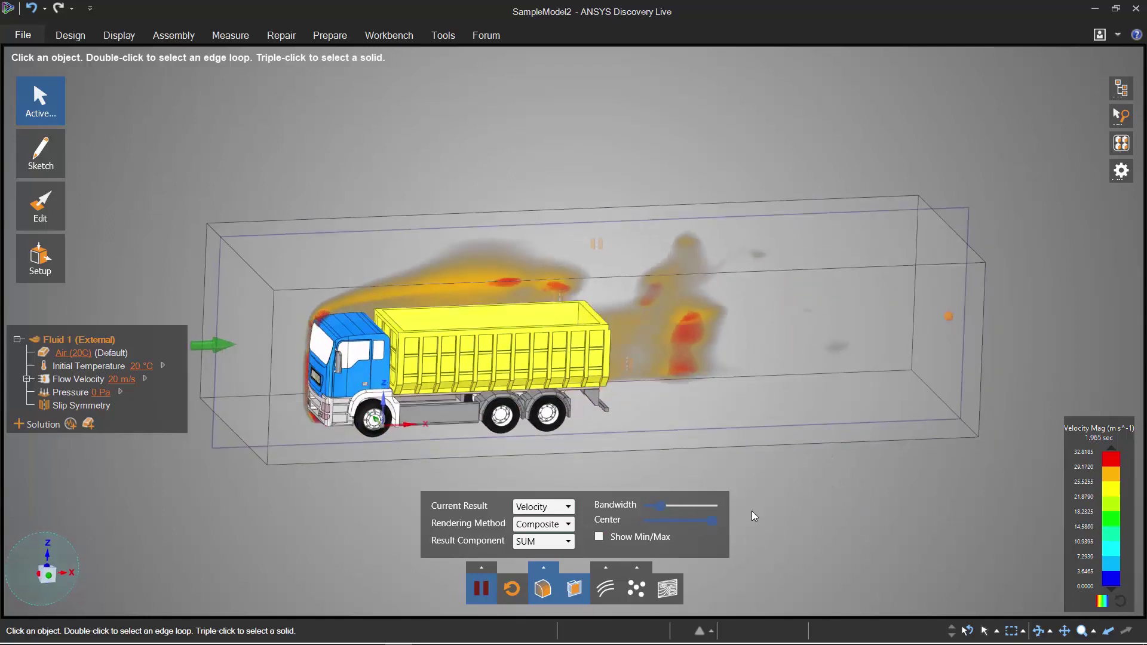
# Step: Lower the composite rendering's Center and widen its Bandwidth slightly to isolate the low-velocity wake behind the truck
pyautogui.moveTo(707, 521); pyautogui.dragTo(660, 532)
pyautogui.moveTo(662, 509); pyautogui.dragTo(680, 515)
pyautogui.moveTo(806, 513); pyautogui.dragTo(813, 529, button='middle')
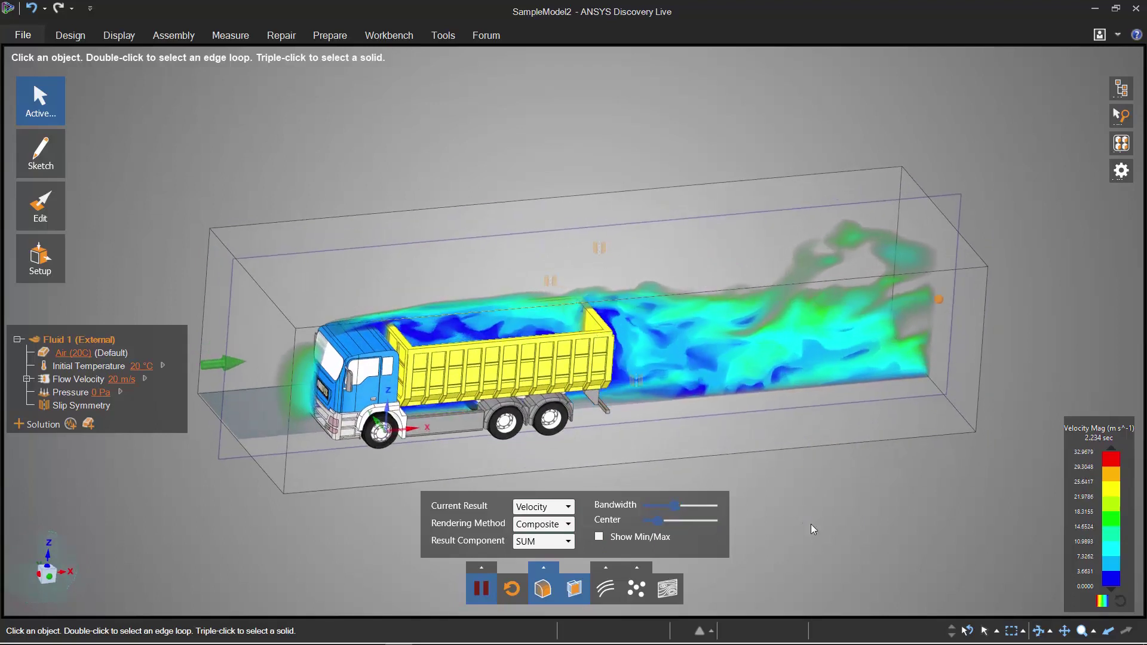
# Step: Render the velocity result as an Inverse Surface and switch it to an Iso-Surface
pyautogui.click(554, 526)
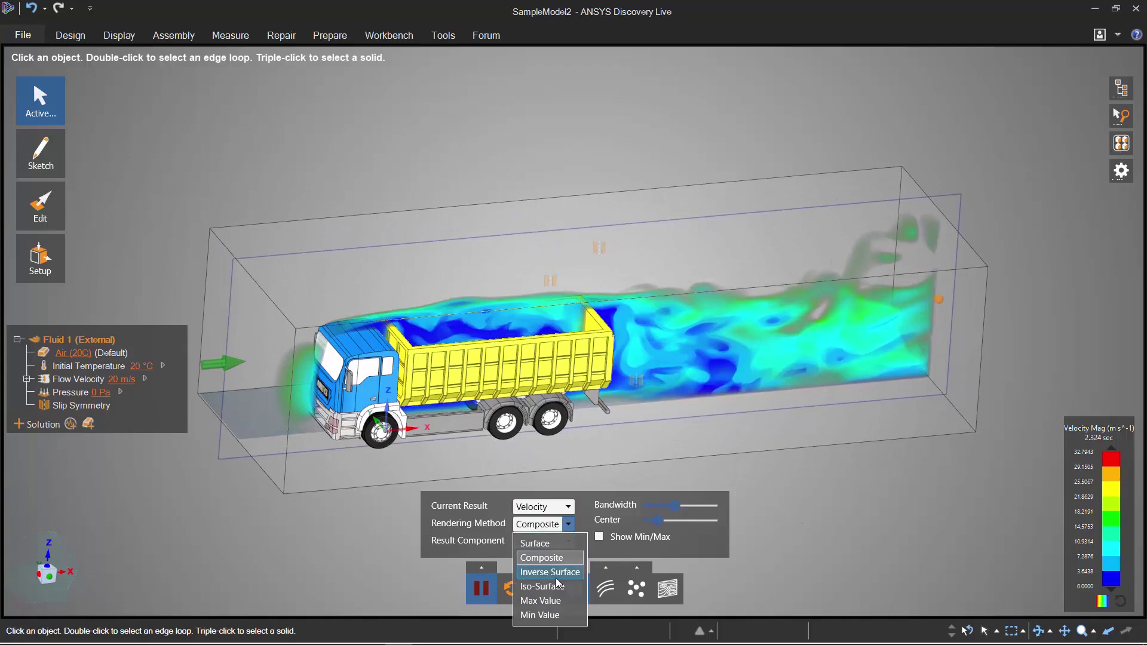
pyautogui.click(556, 577)
pyautogui.click(575, 525)
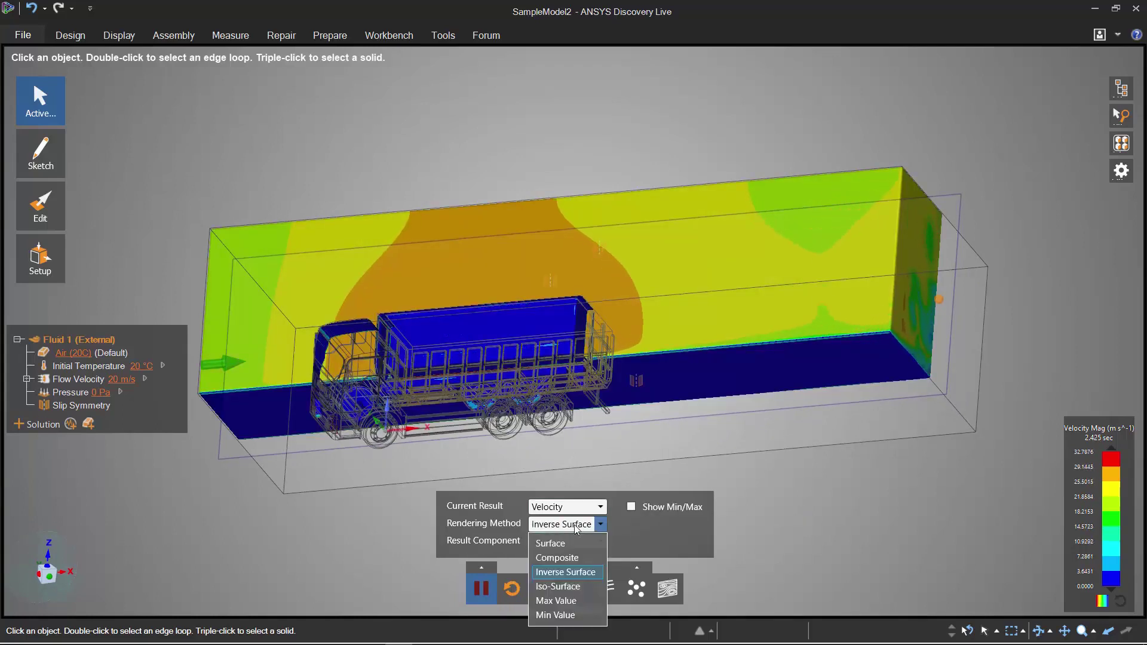
pyautogui.click(564, 585)
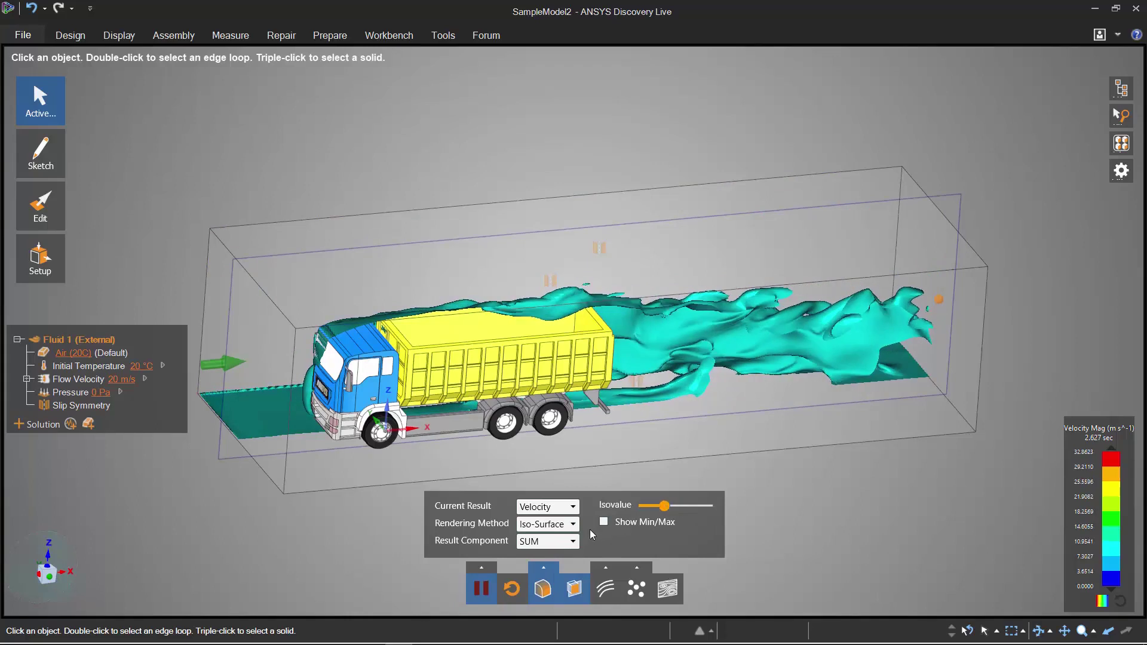
# Step: Display the Pressure result as an Inverse Surface and turn off the section plane to expose the whole truck
pyautogui.click(551, 526)
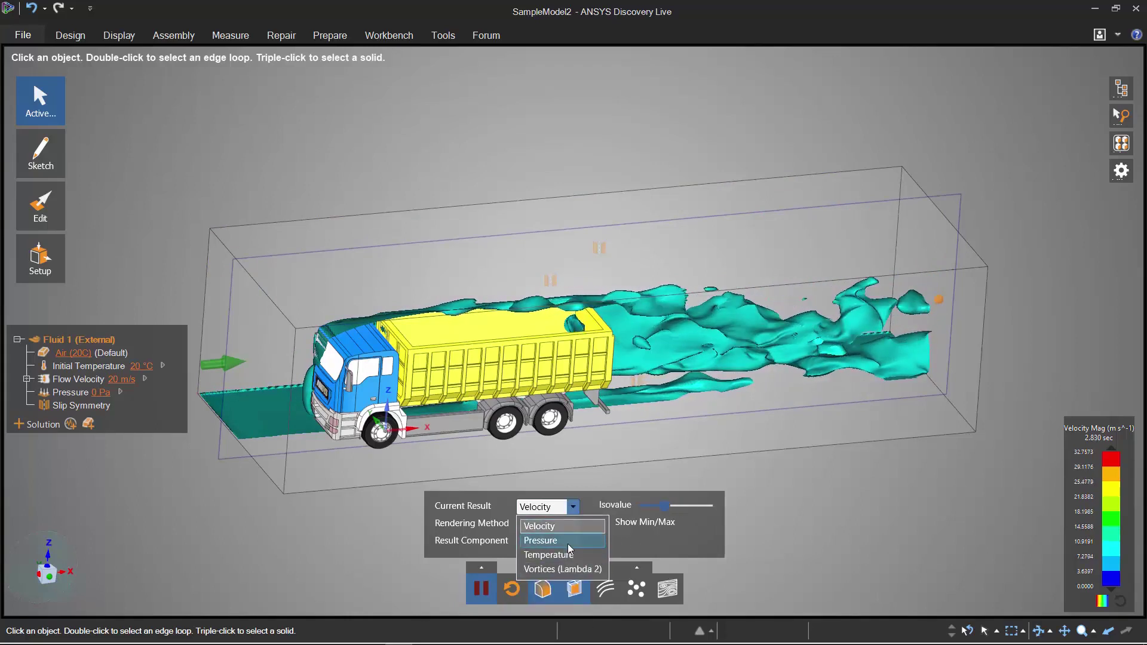
pyautogui.click(567, 541)
pyautogui.click(573, 524)
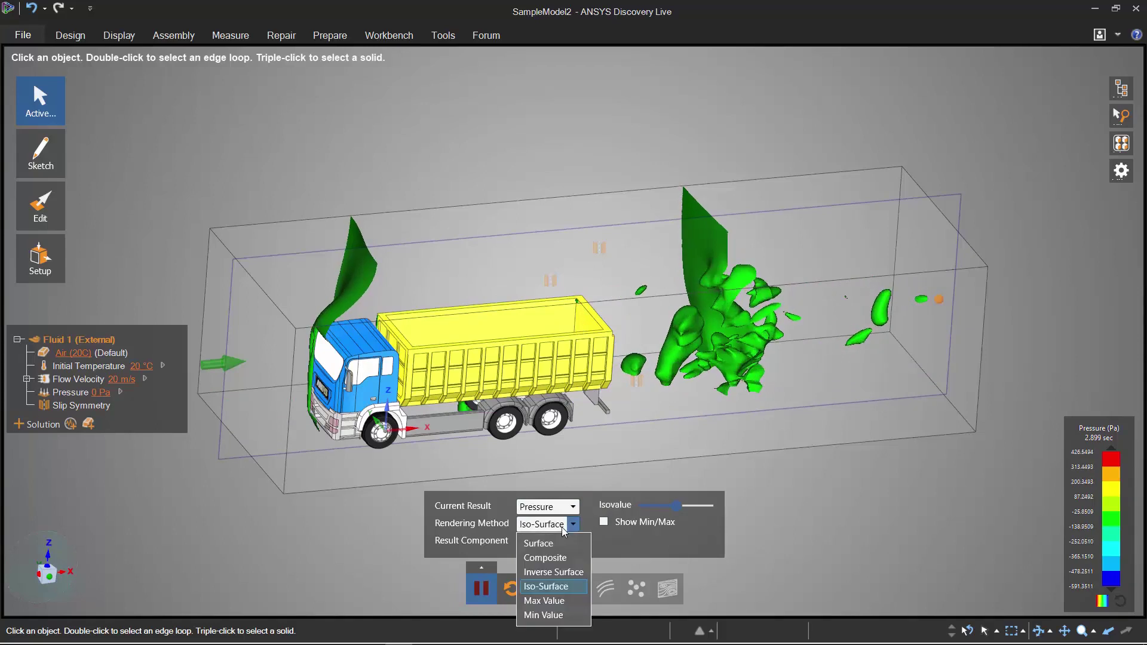
pyautogui.click(559, 570)
pyautogui.moveTo(861, 487); pyautogui.dragTo(773, 545, button='middle')
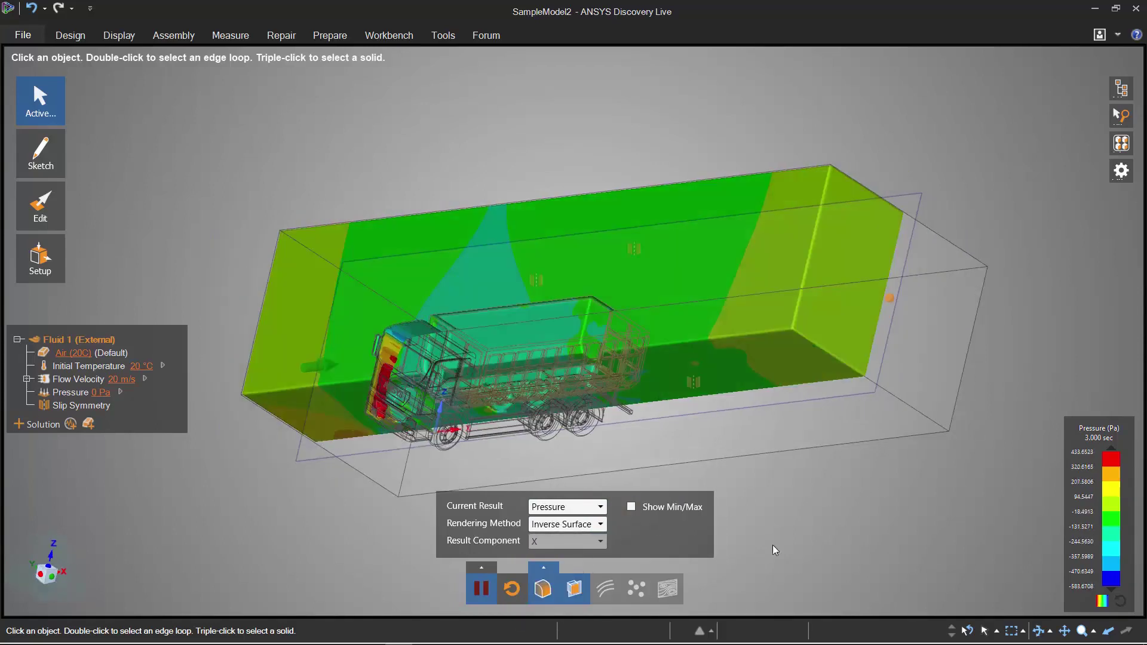
pyautogui.click(575, 590)
pyautogui.moveTo(845, 460); pyautogui.dragTo(801, 456, button='middle')
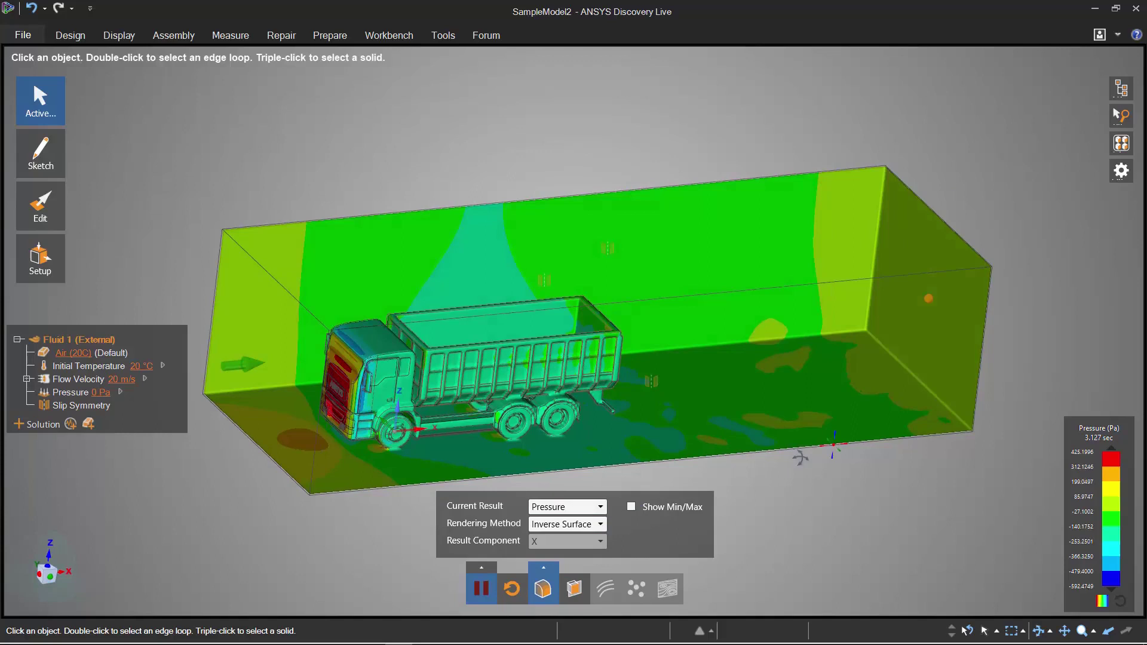
# Step: Display the Vortices (Lambda 2) result with Composite rendering to show the turbulent wake behind the truck
pyautogui.click(565, 508)
pyautogui.click(572, 569)
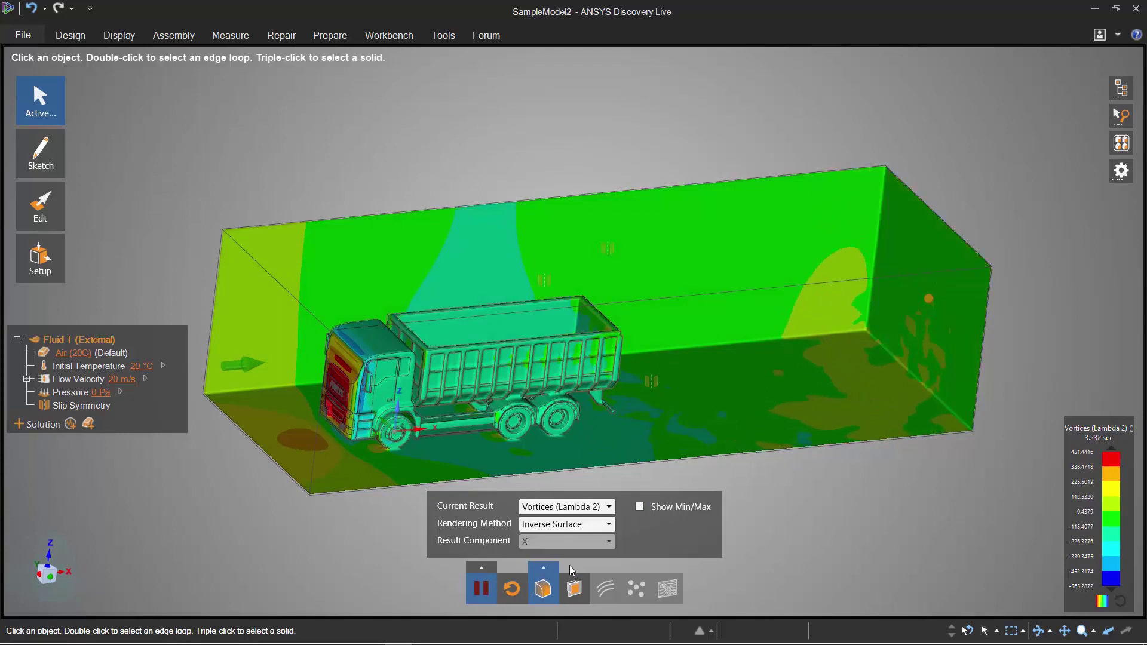
pyautogui.click(577, 529)
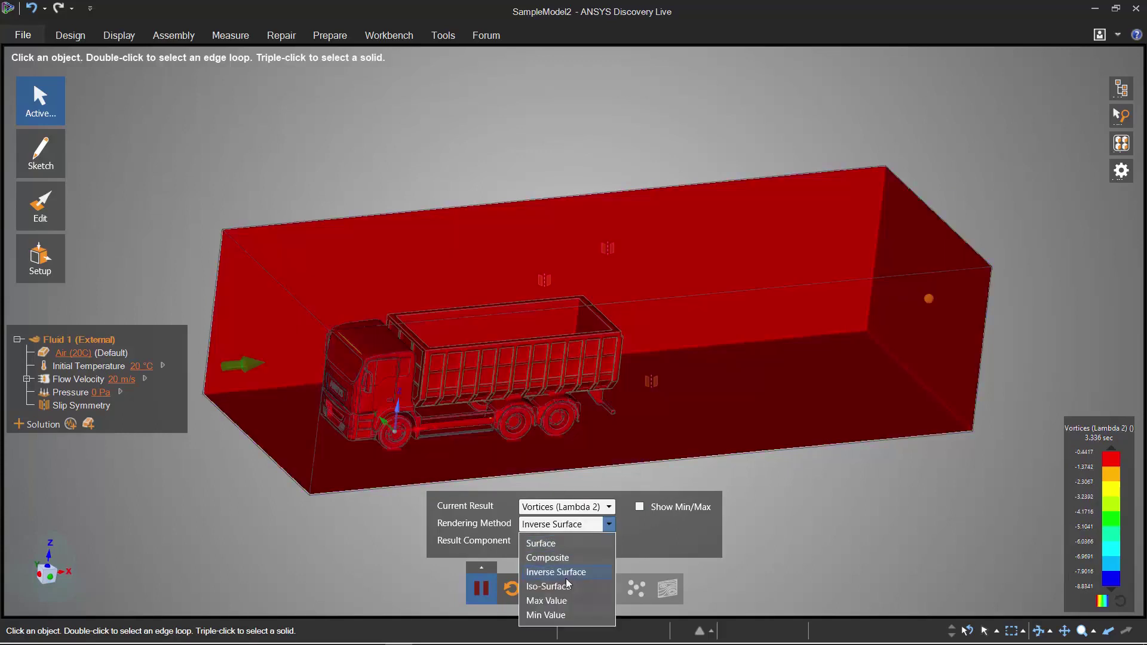
pyautogui.click(571, 558)
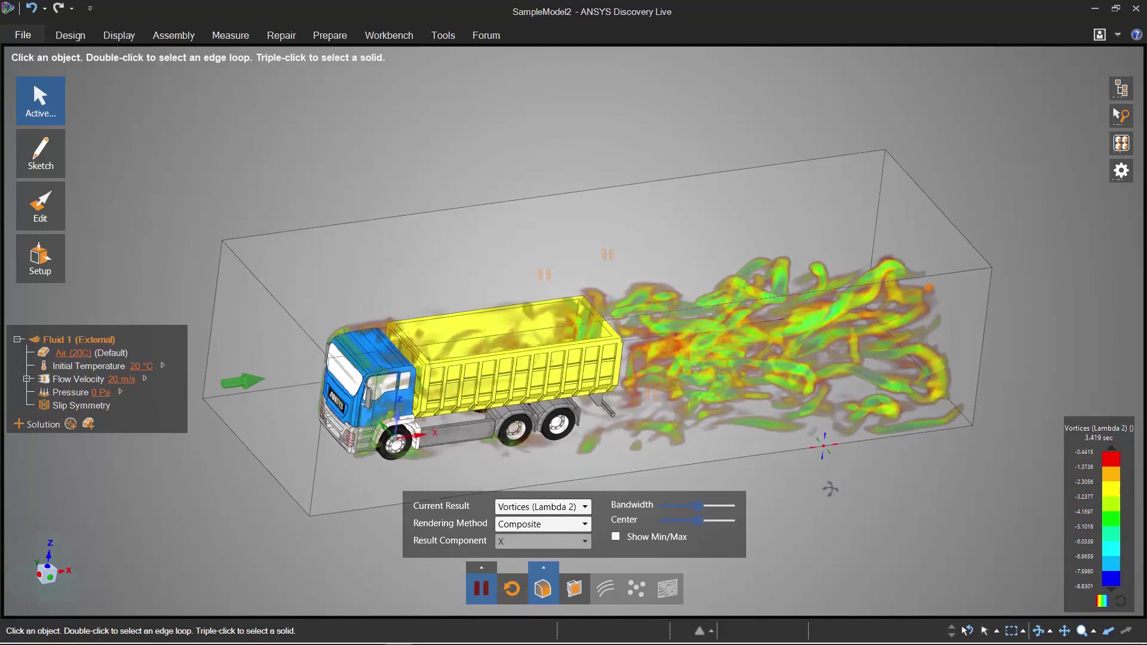
pyautogui.moveTo(830, 488); pyautogui.dragTo(557, 544, button='middle')
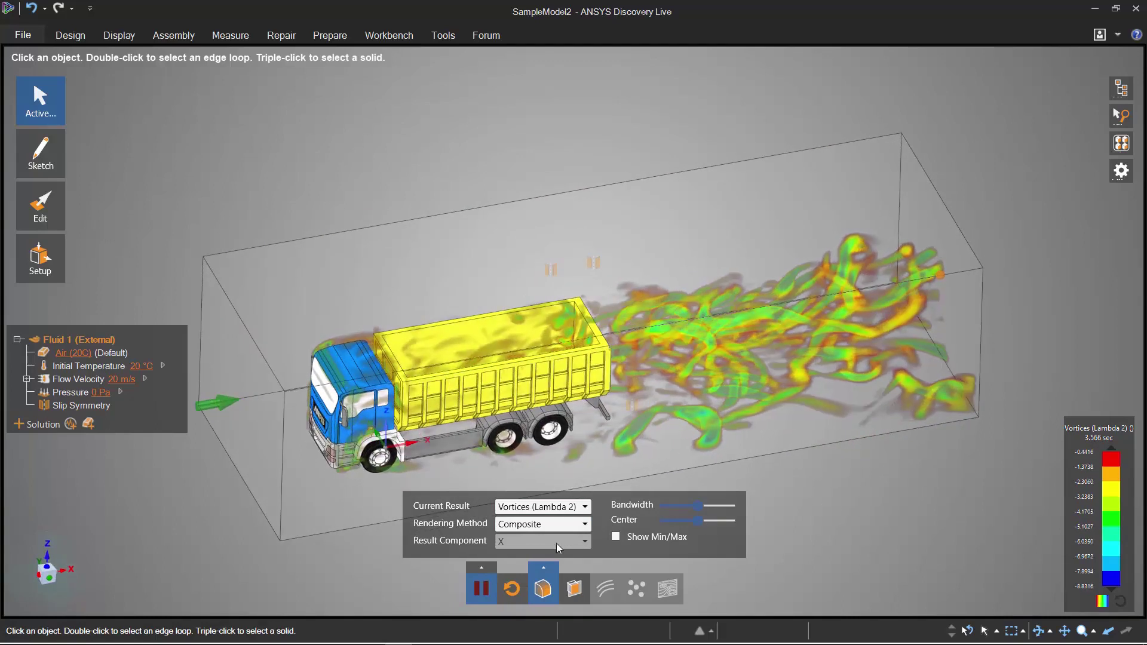
# Step: Switch the displayed result back to Velocity and turn the section plane on again
pyautogui.click(545, 508)
pyautogui.click(542, 526)
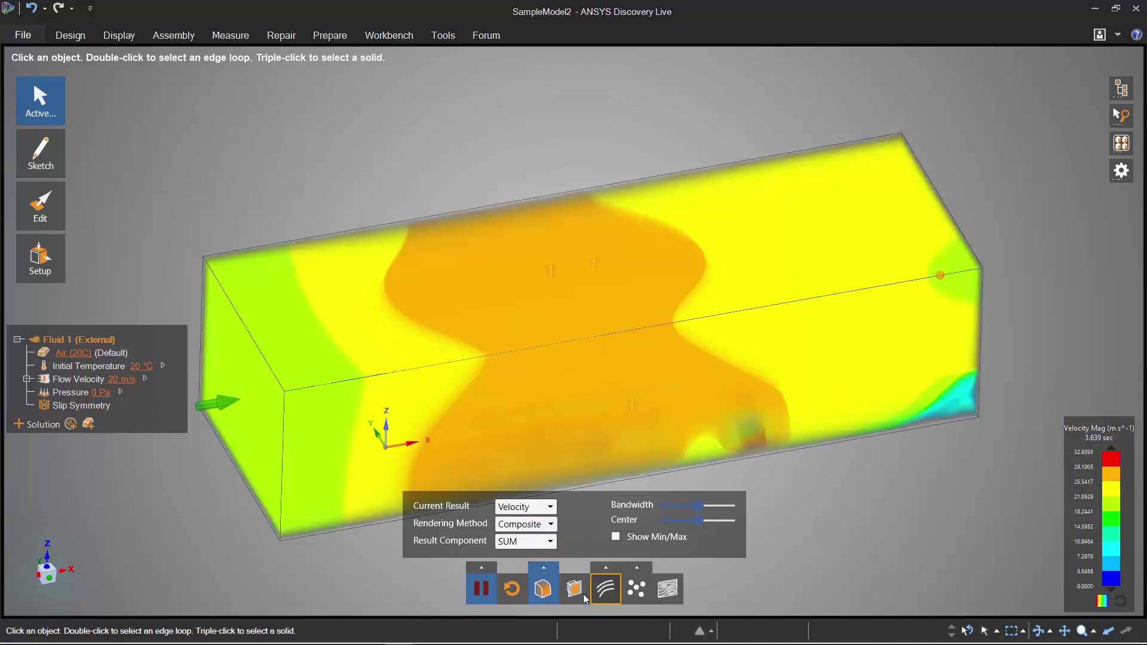
pyautogui.click(573, 589)
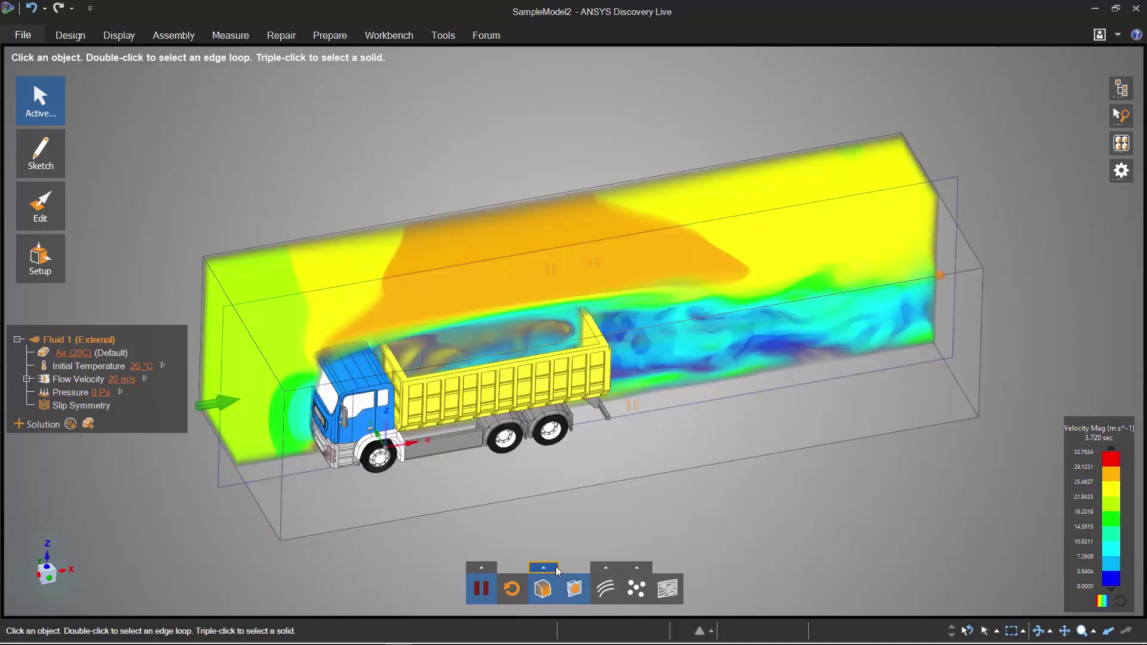
# Step: Set the velocity result's rendering method to Surface and view the section plane from the side
pyautogui.click(544, 568)
pyautogui.click(535, 524)
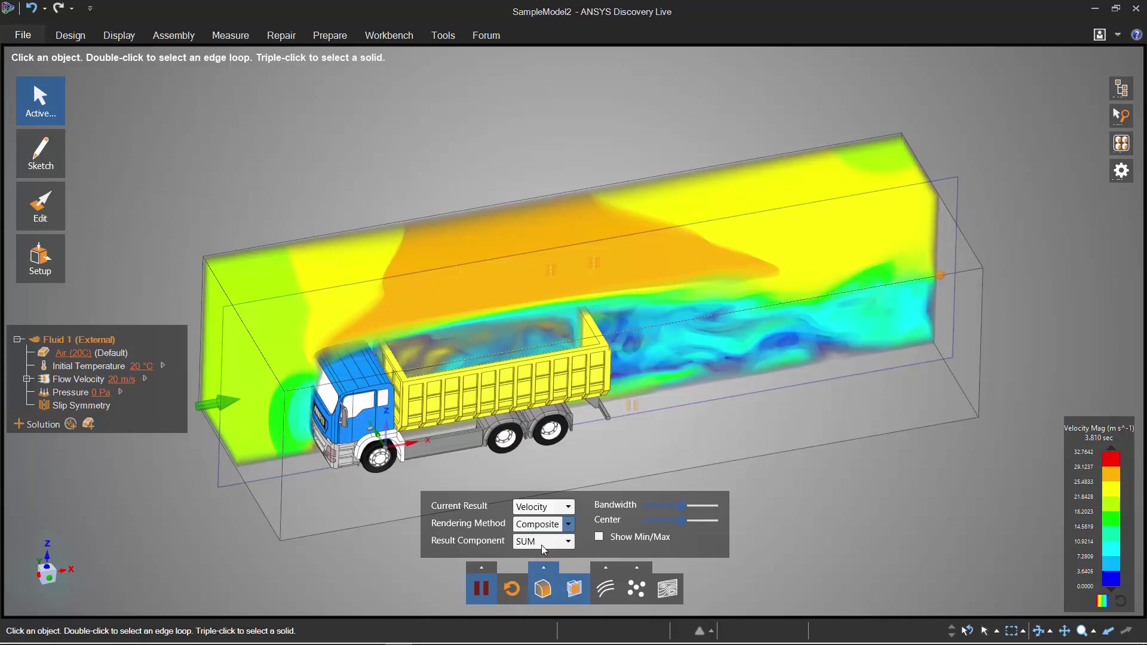
pyautogui.click(541, 545)
pyautogui.moveTo(810, 511); pyautogui.dragTo(652, 479, button='middle')
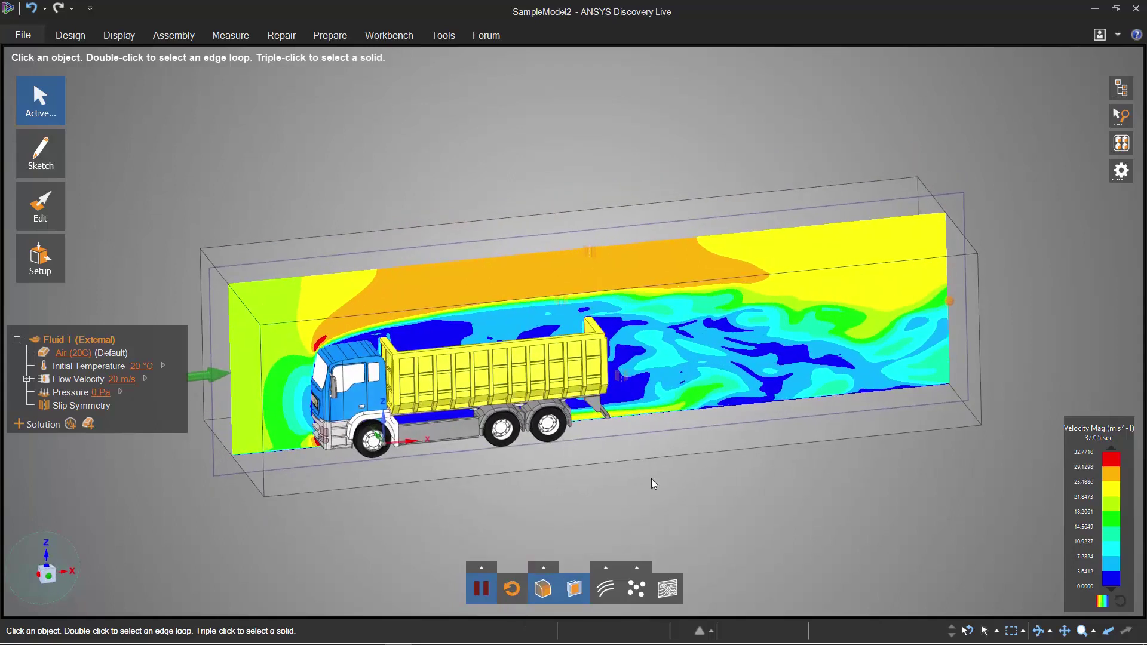
pyautogui.click(52, 578)
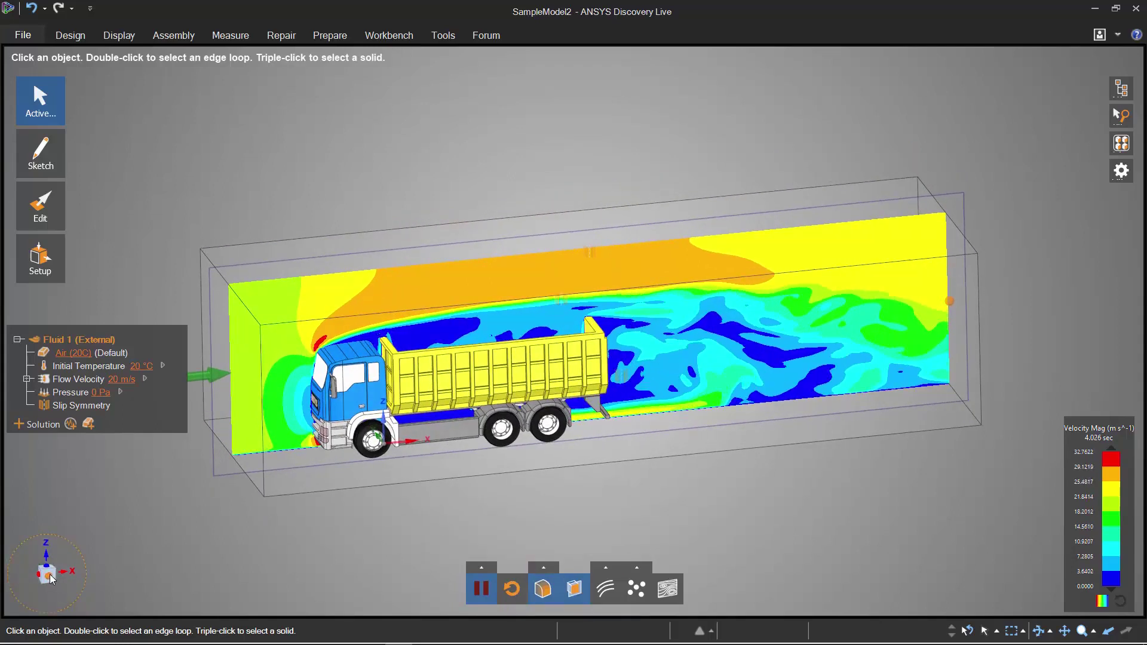
# Step: Sketch a closed four-sided deflector profile on the section plane above the cab roof, rising toward the truck bed
pyautogui.keyDown('shift'); pyautogui.moveTo(362, 508); pyautogui.dragTo(405, 526, button='middle'); pyautogui.keyUp('shift')
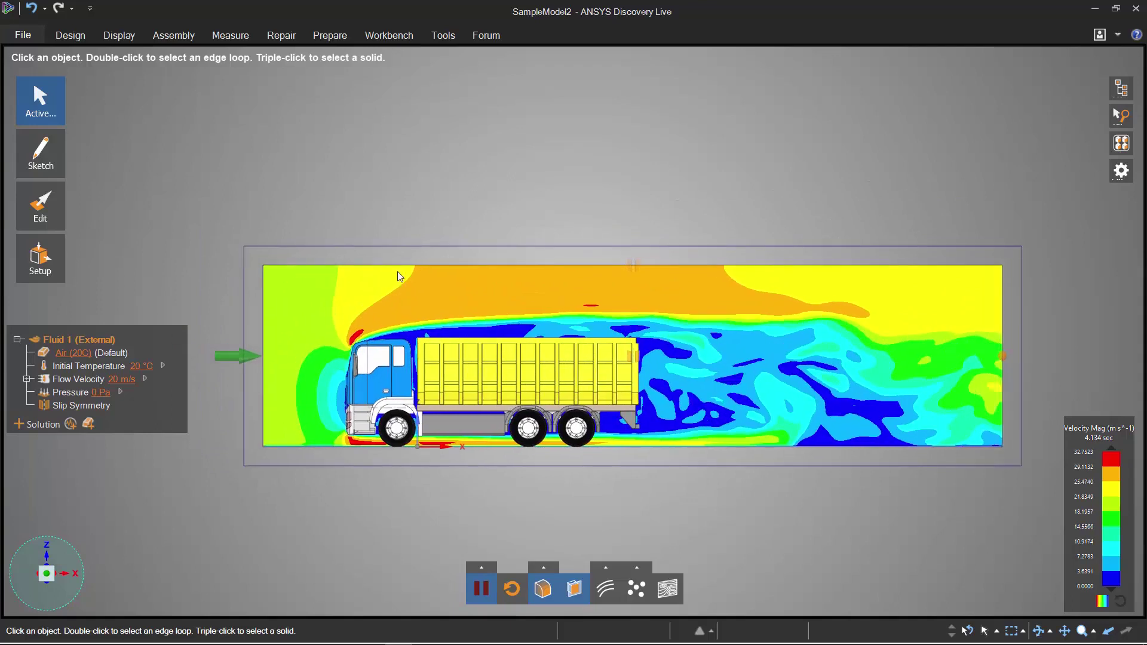
pyautogui.click(429, 243)
pyautogui.press('l')
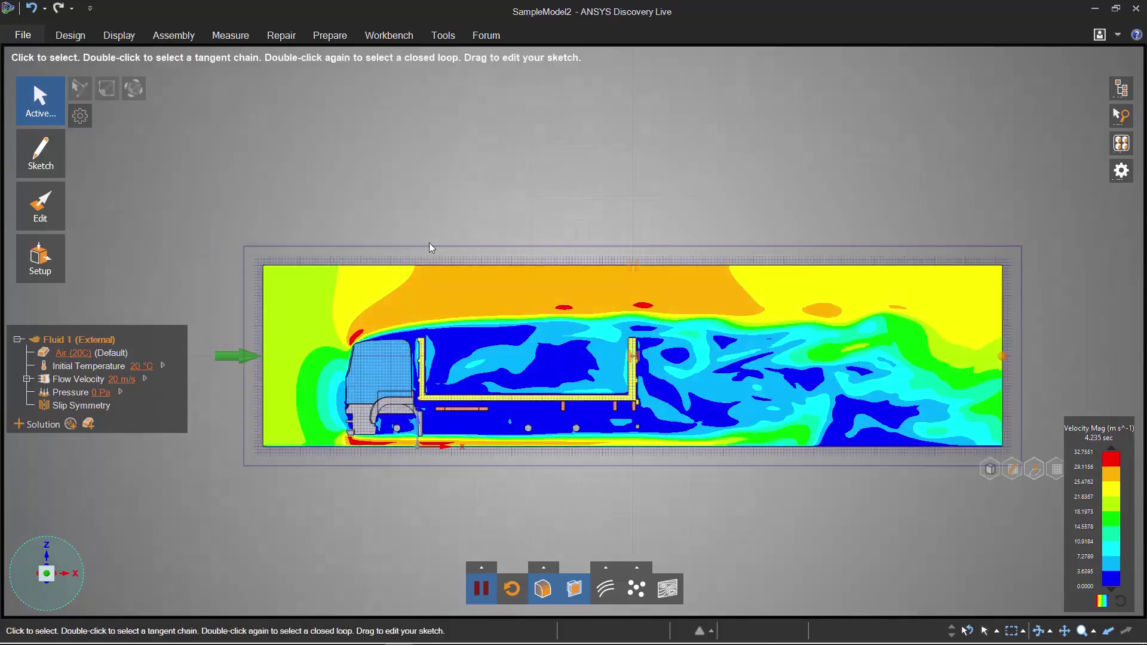
pyautogui.scroll(5, 394, 336)
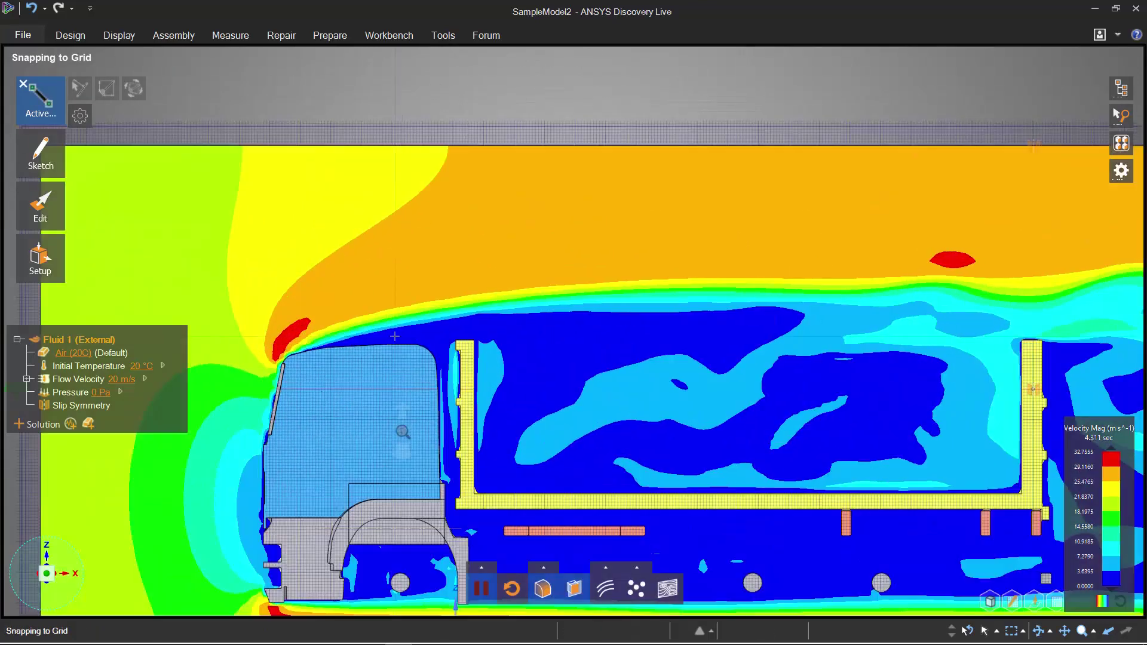
pyautogui.click(313, 368)
pyautogui.click(420, 300)
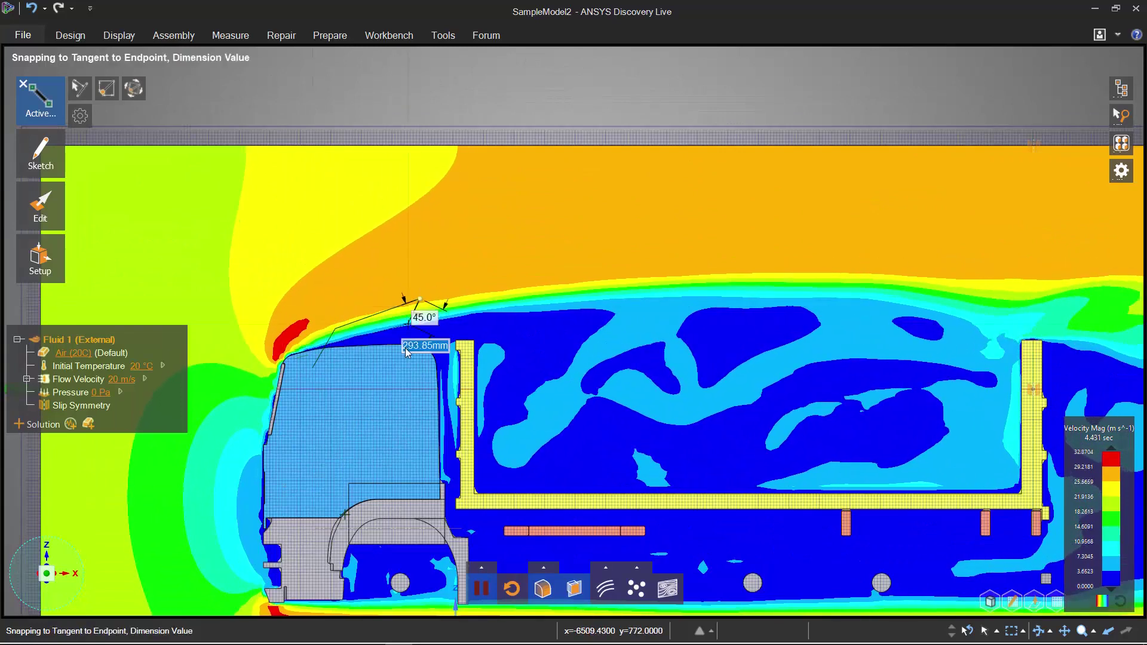
pyautogui.click(414, 371)
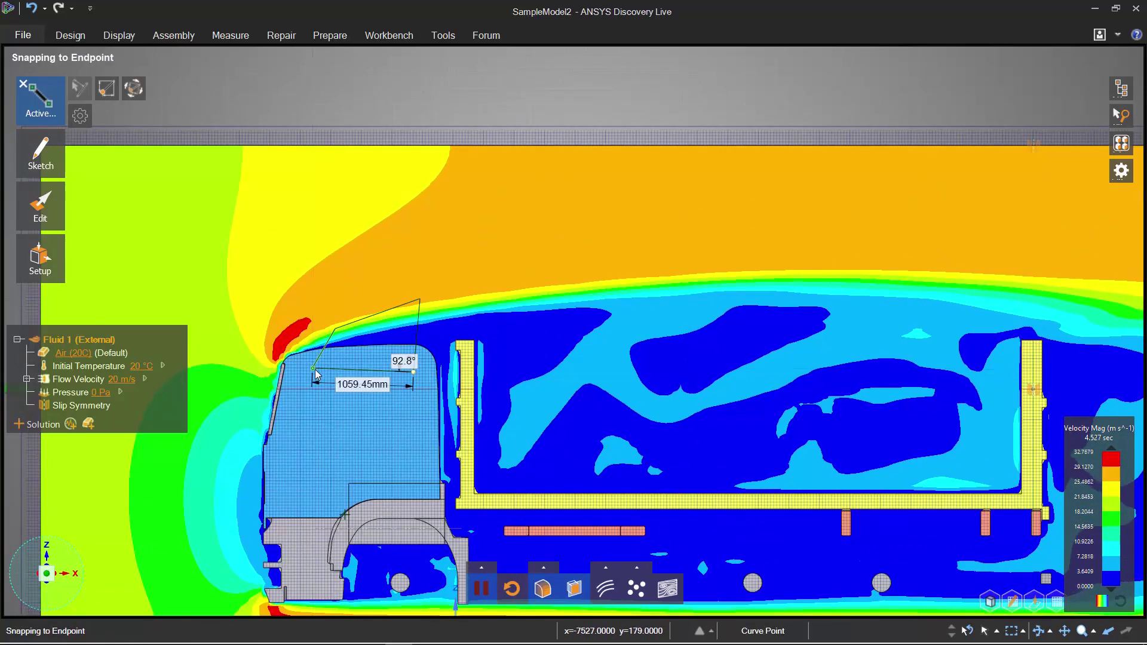
pyautogui.click(314, 368)
# Step: Pull the deflector profile in both directions into a solid about 2293 mm wide across the cab roof
pyautogui.press('p')
pyautogui.moveTo(457, 362); pyautogui.dragTo(497, 399, button='middle')
pyautogui.click(354, 298)
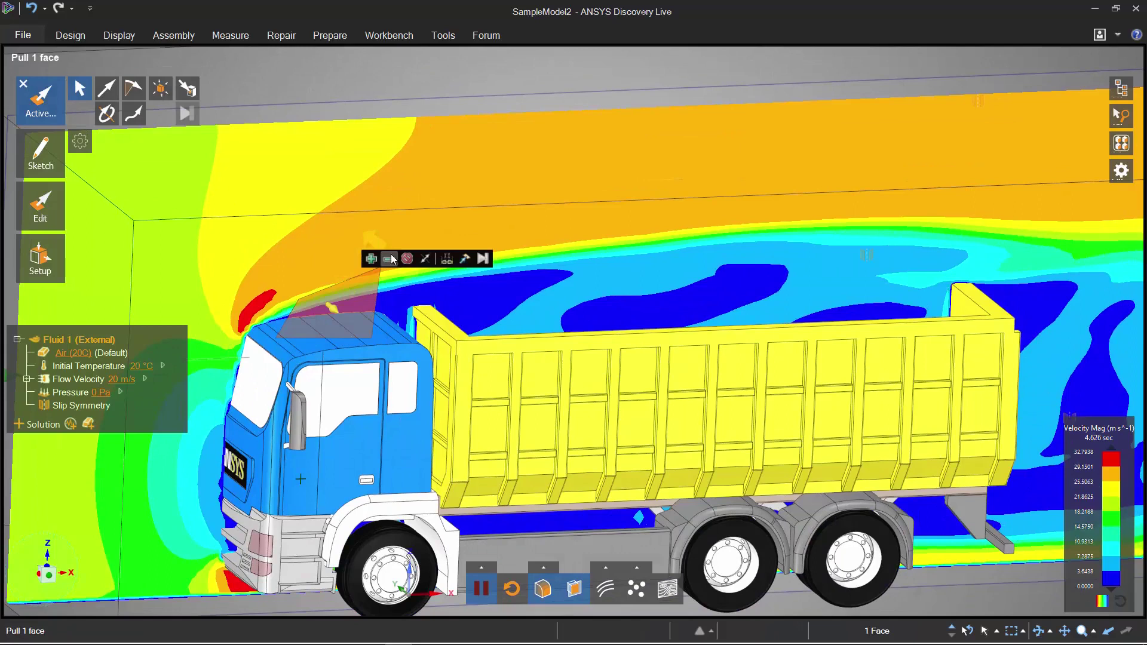
pyautogui.click(425, 261)
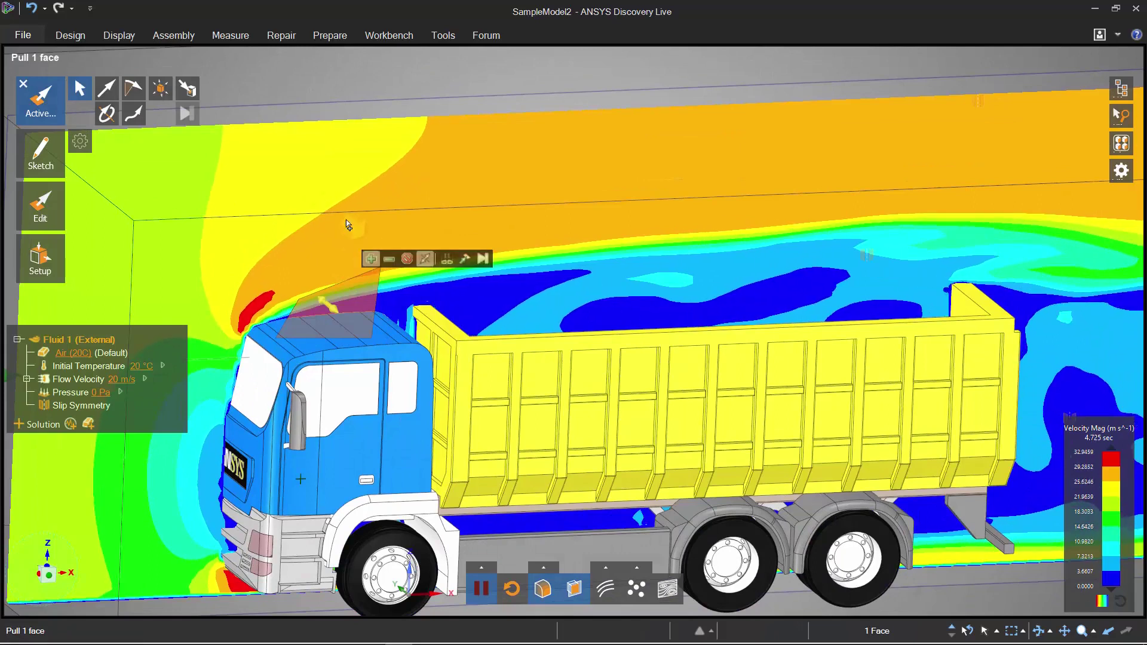
pyautogui.moveTo(348, 222); pyautogui.dragTo(367, 229)
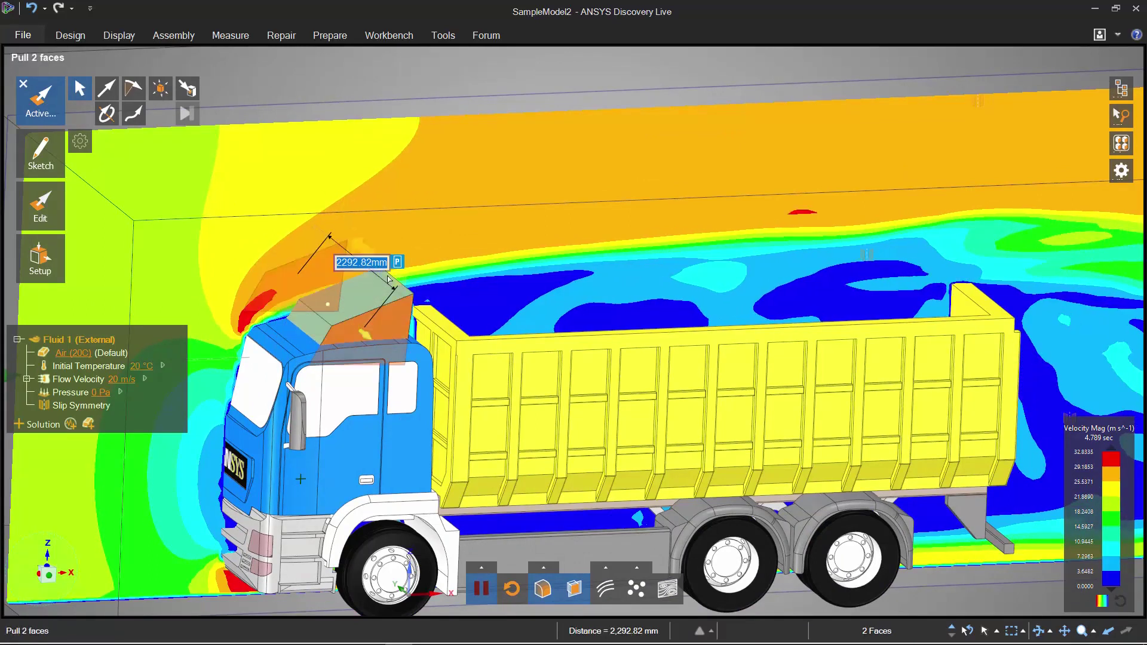
pyautogui.press('Escape')
pyautogui.press('Escape')
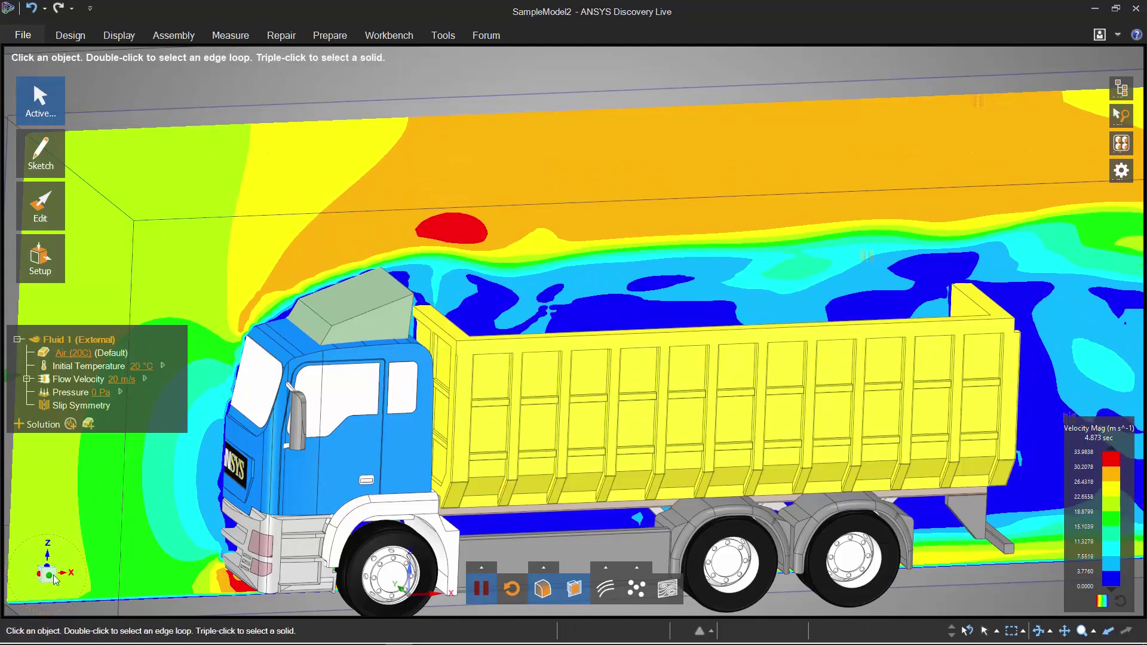
# Step: Examine the velocity contours over the new roof deflector and in the truck's wake from side and angled views
pyautogui.click(51, 576)
pyautogui.click(53, 580)
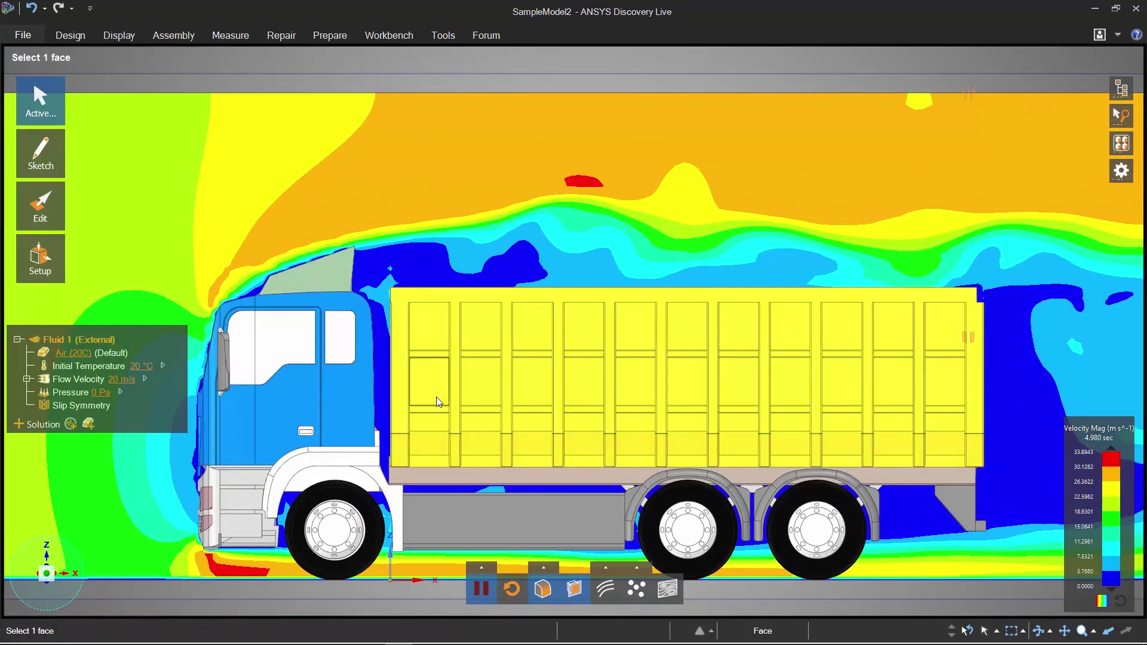
pyautogui.scroll(-3, 526, 389)
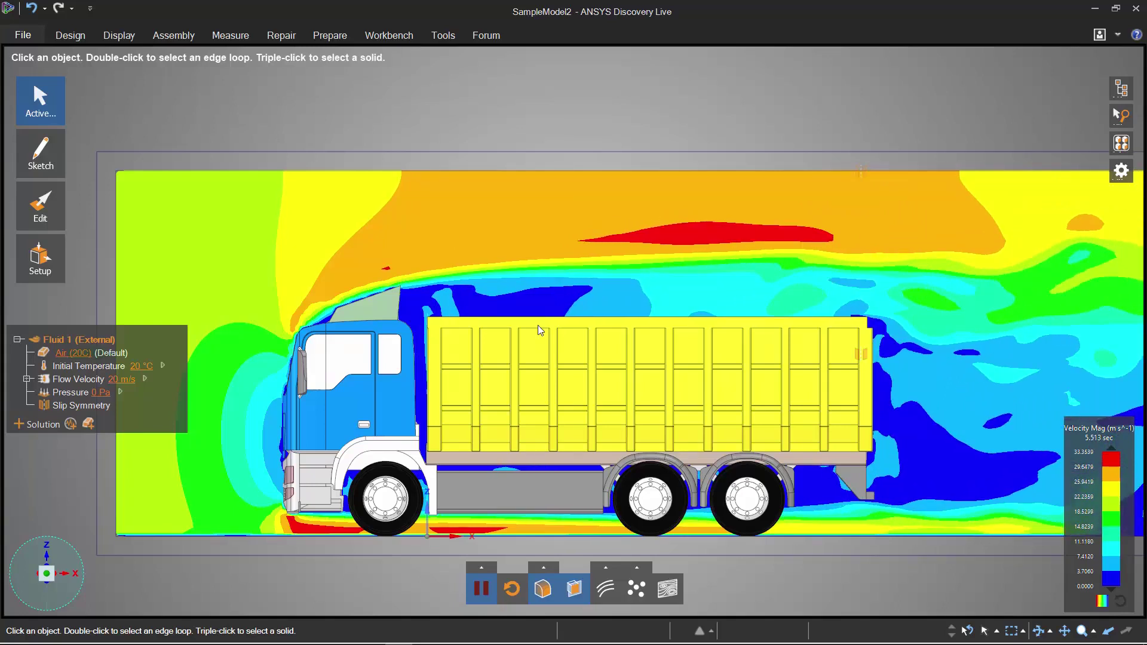
pyautogui.moveTo(595, 301); pyautogui.dragTo(592, 267, button='middle')
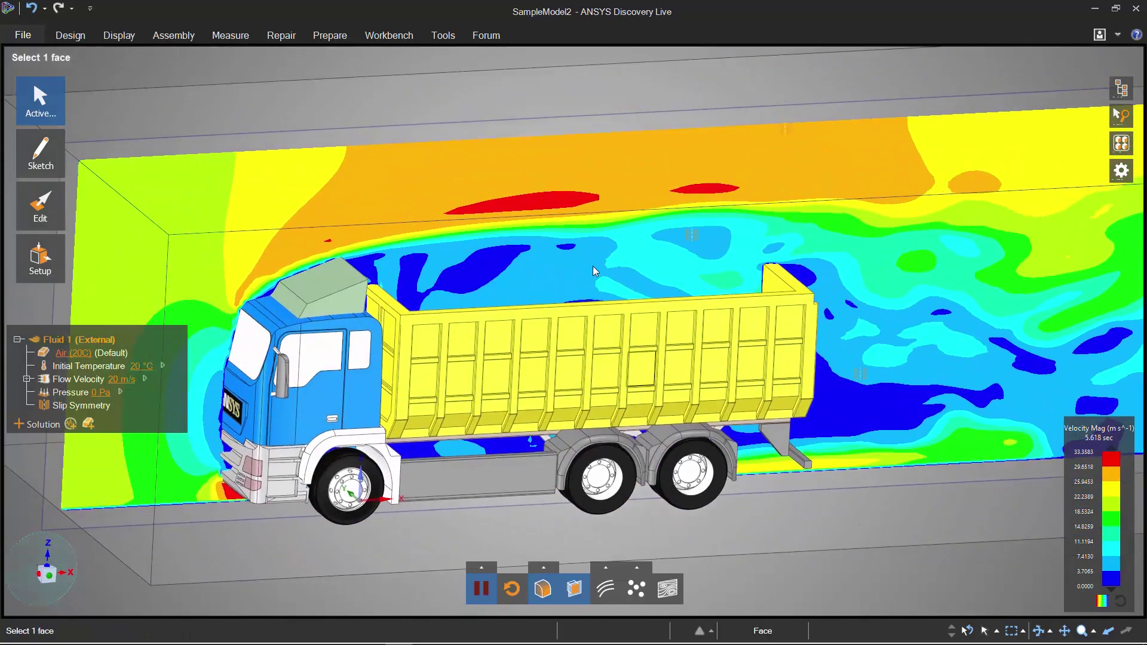
pyautogui.scroll(-4, 675, 411)
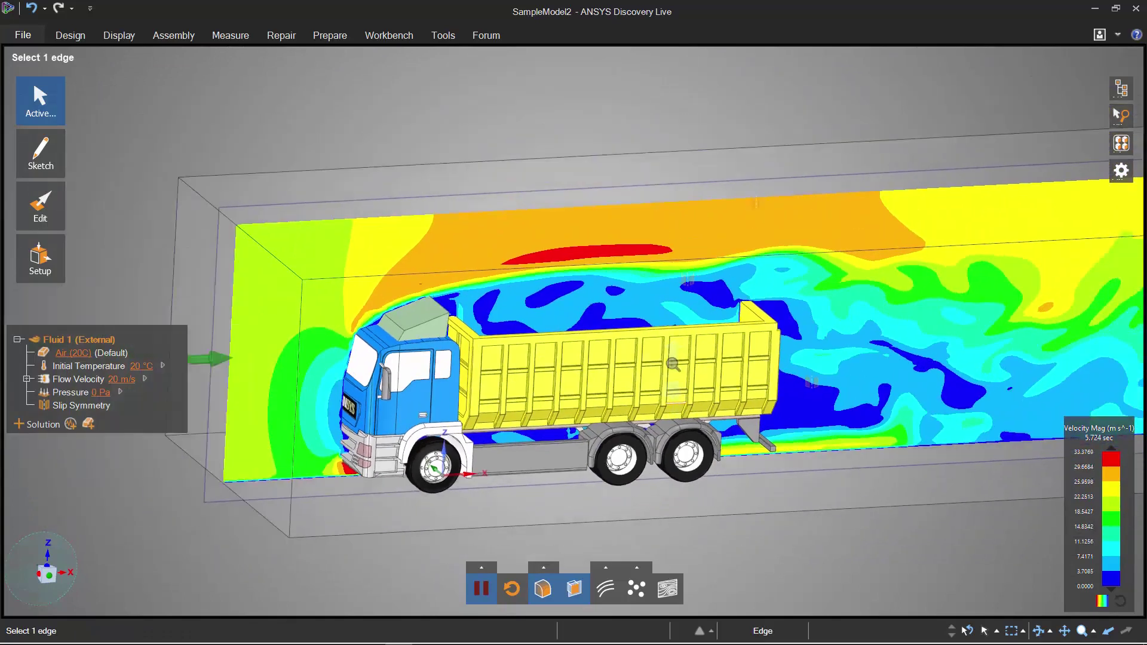
pyautogui.keyDown('shift'); pyautogui.moveTo(853, 352); pyautogui.dragTo(761, 371, button='middle'); pyautogui.keyUp('shift')
pyautogui.scroll(-2, 794, 362)
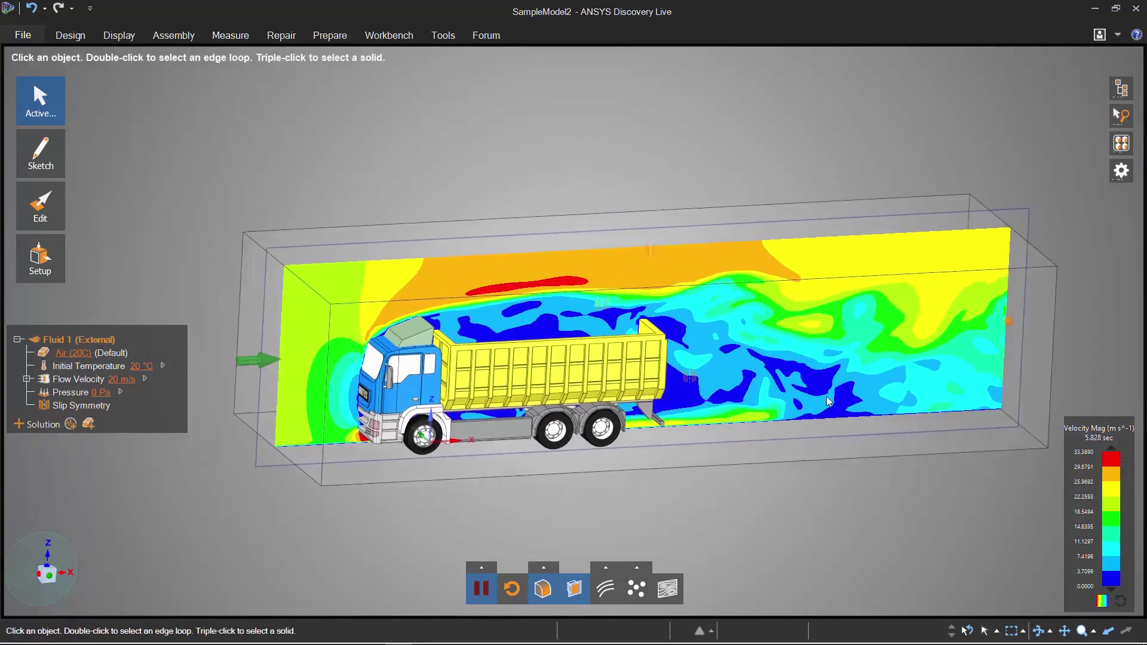
pyautogui.scroll(2, 866, 487)
pyautogui.keyDown('shift'); pyautogui.moveTo(752, 456); pyautogui.dragTo(828, 469, button='middle'); pyautogui.keyUp('shift')
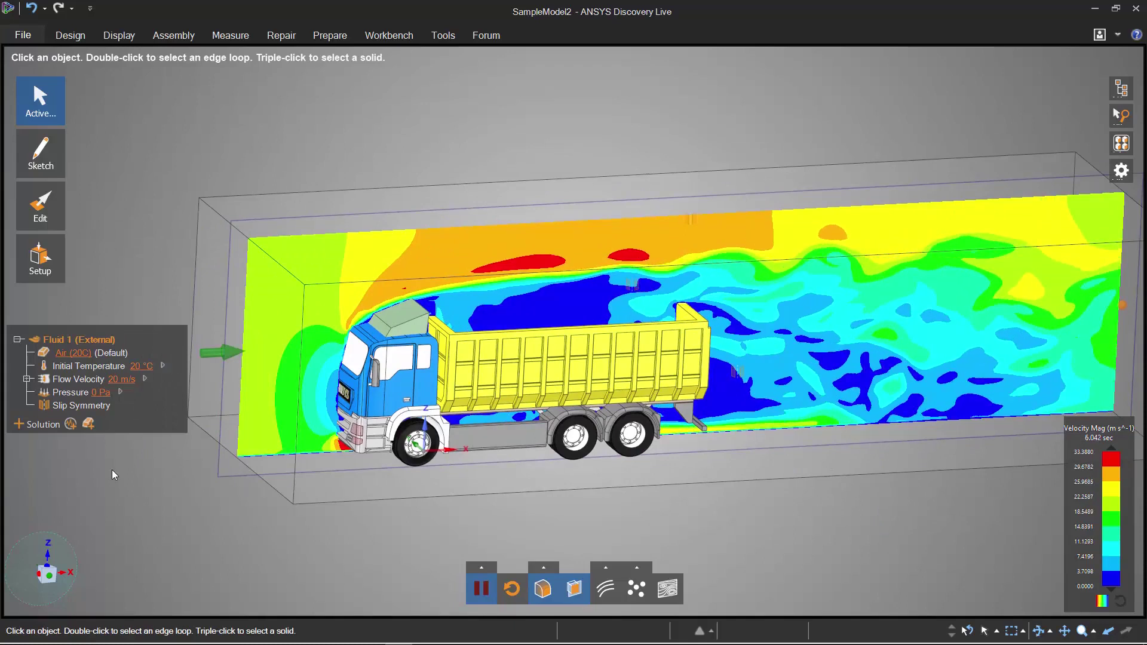
# Step: Create a chart of the force in X direction on all faces of the truck bodies, including the deflector
pyautogui.click(73, 427)
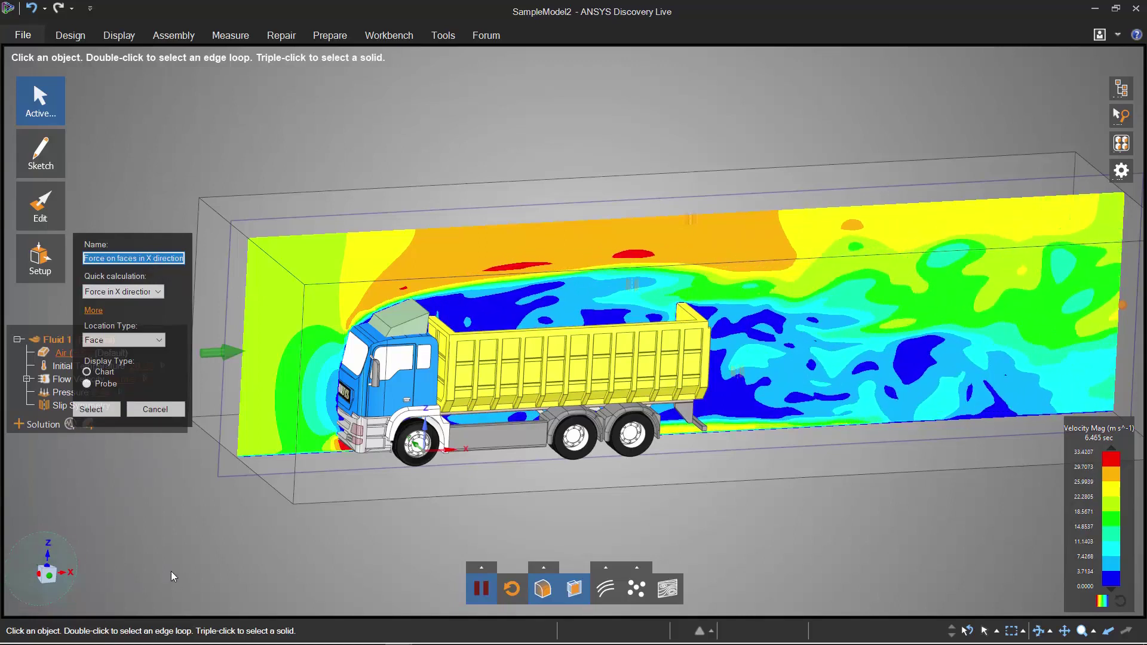
pyautogui.click(126, 341)
pyautogui.click(126, 361)
pyautogui.click(93, 409)
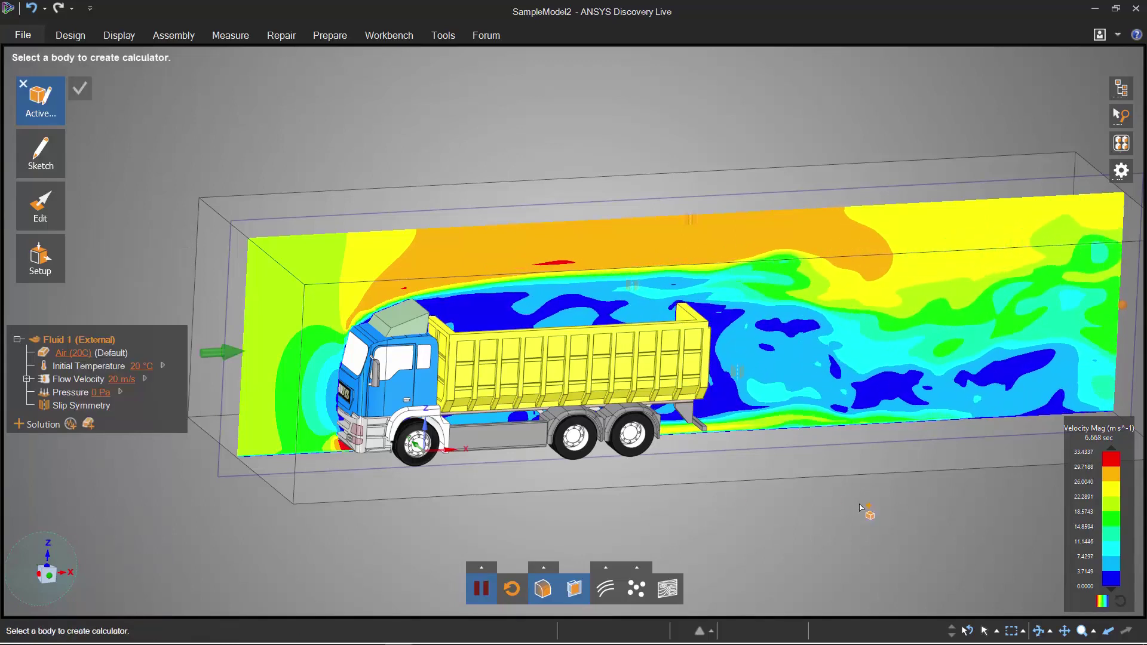
pyautogui.moveTo(329, 255); pyautogui.dragTo(250, 163)
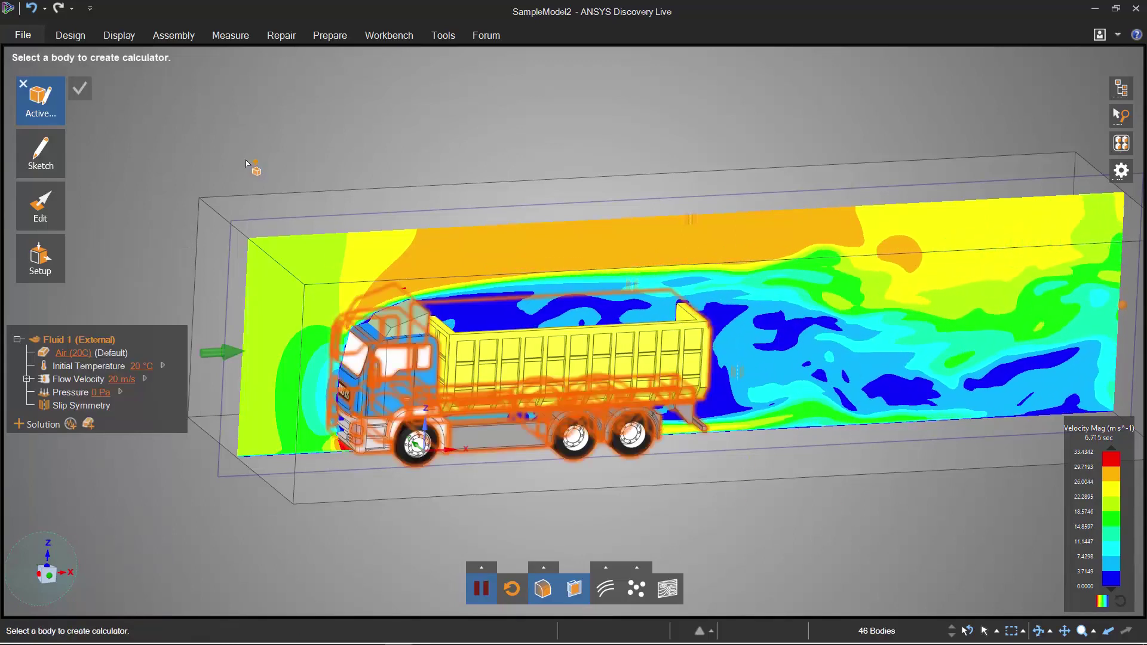
pyautogui.click(80, 90)
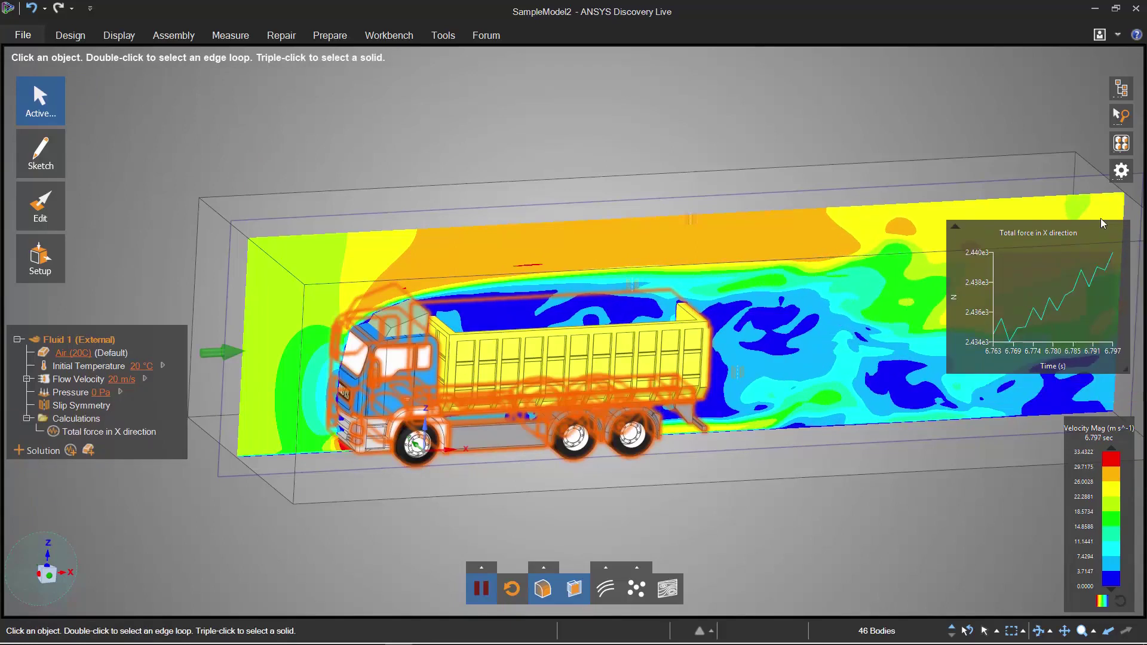
# Step: Add a second force in X direction calculation for all faces of the truck bodies, displayed as a probe
pyautogui.click(70, 451)
pyautogui.click(96, 393)
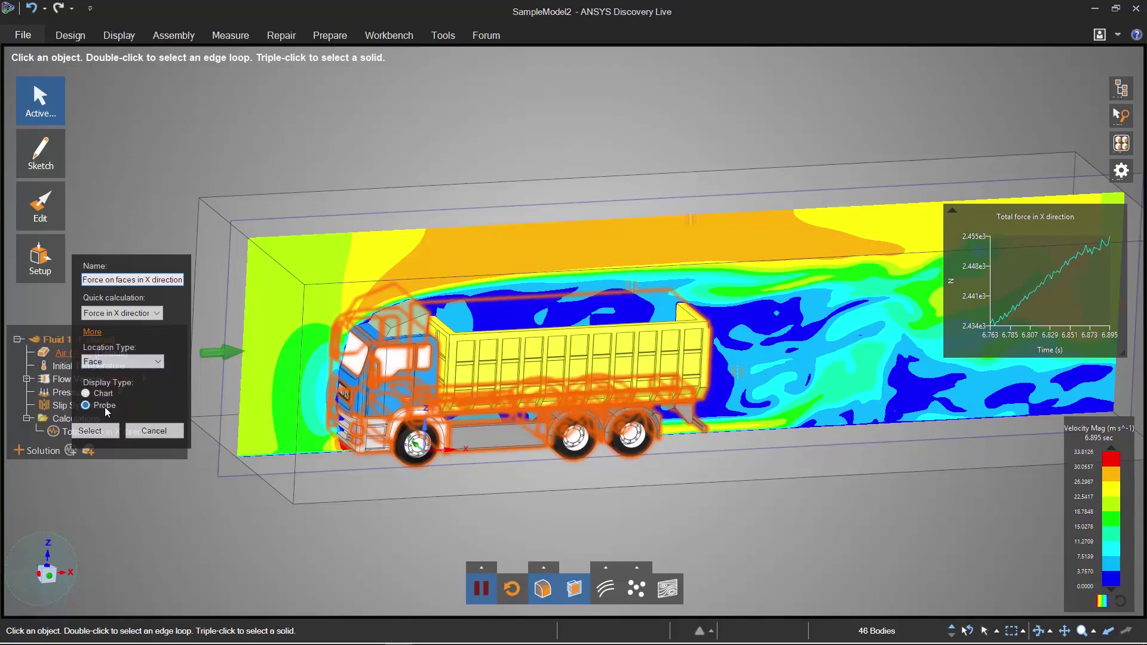
pyautogui.click(126, 361)
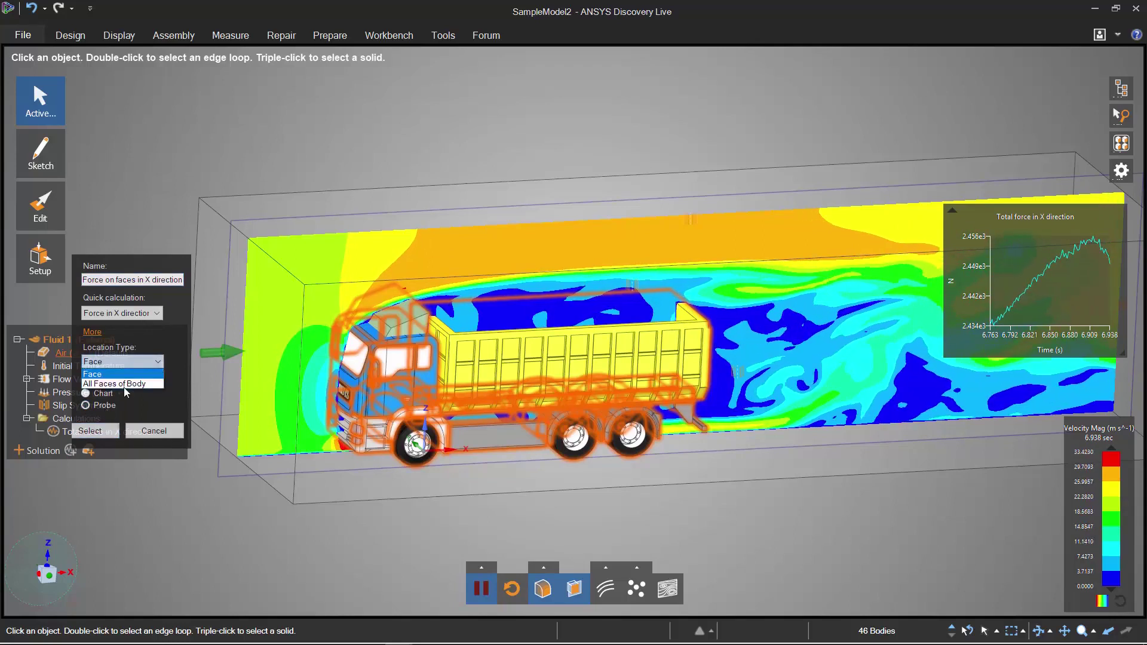
pyautogui.click(114, 376)
pyautogui.click(104, 432)
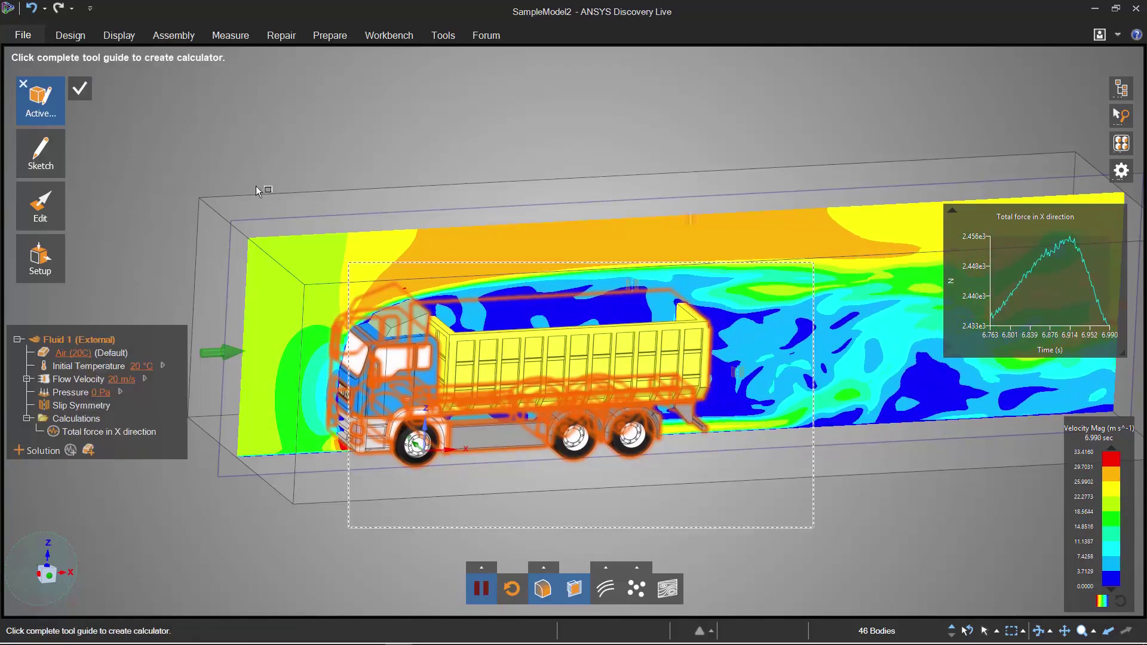
pyautogui.click(79, 88)
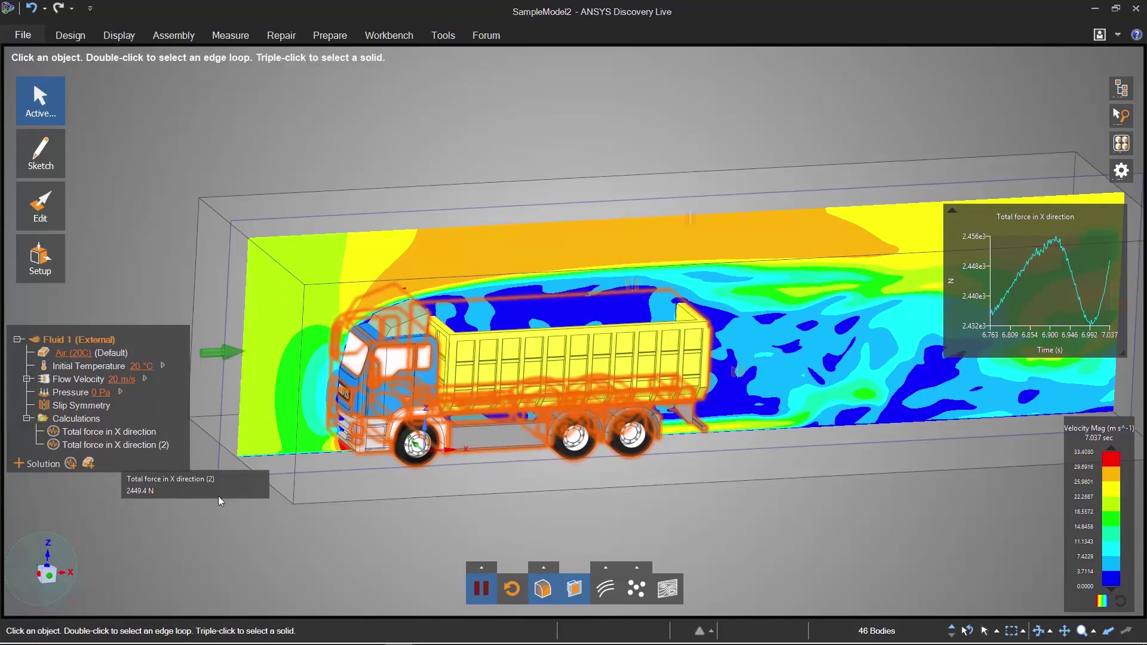
# Step: Place the force probe beneath the force chart and mark the curve at about 7.114 s
pyautogui.click(1070, 386)
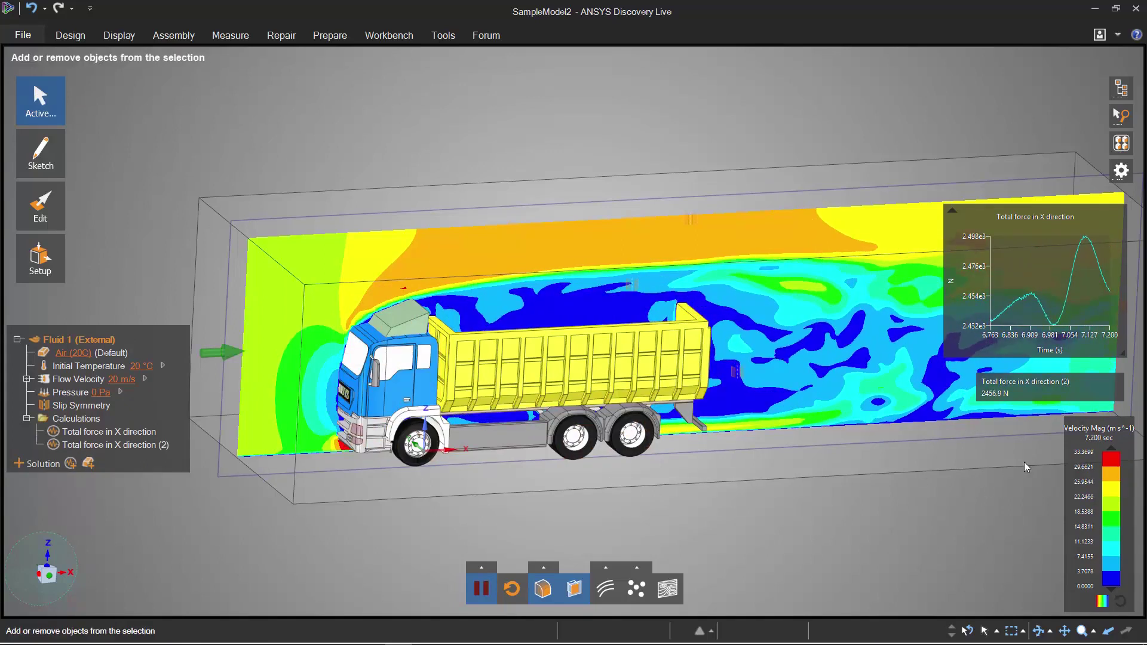
pyautogui.scroll(-4, 1024, 461)
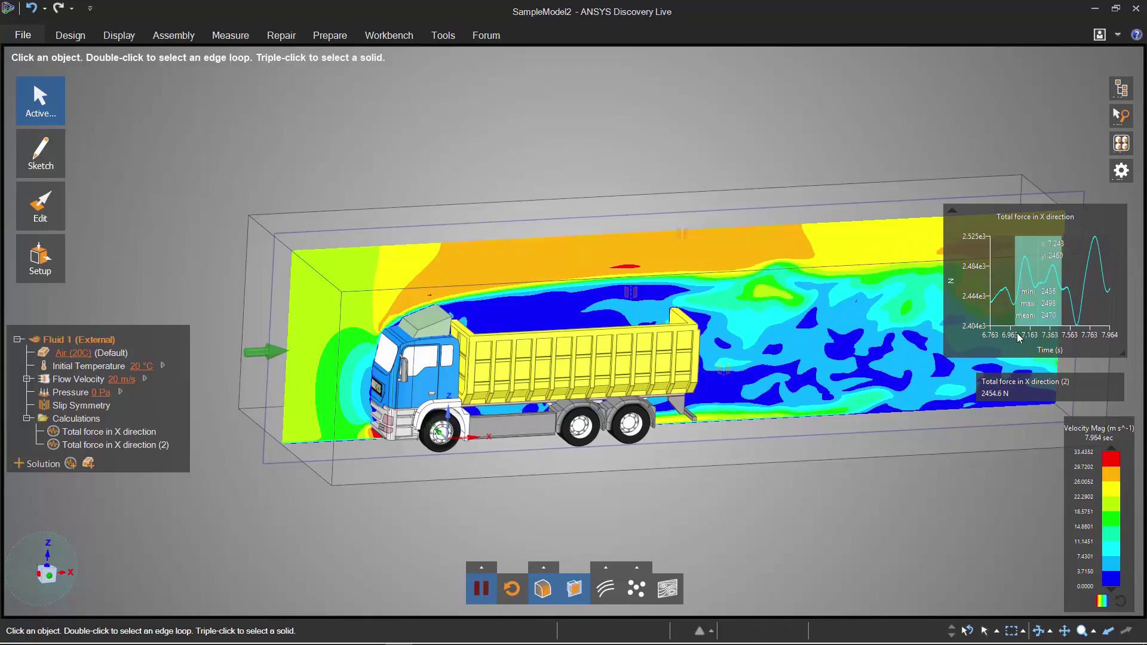
pyautogui.click(1025, 291)
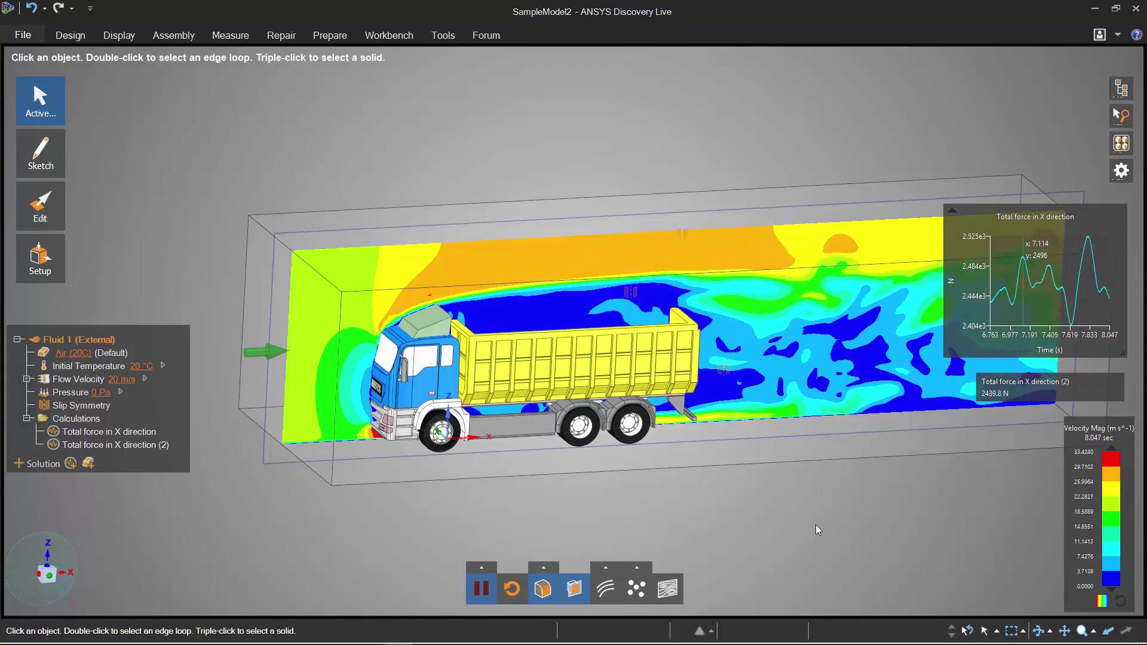
# Step: Turn off the section plane and remove the two sloped faces along the sides of the truck bed floor
pyautogui.click(566, 594)
pyautogui.moveTo(574, 562); pyautogui.dragTo(673, 476, button='middle')
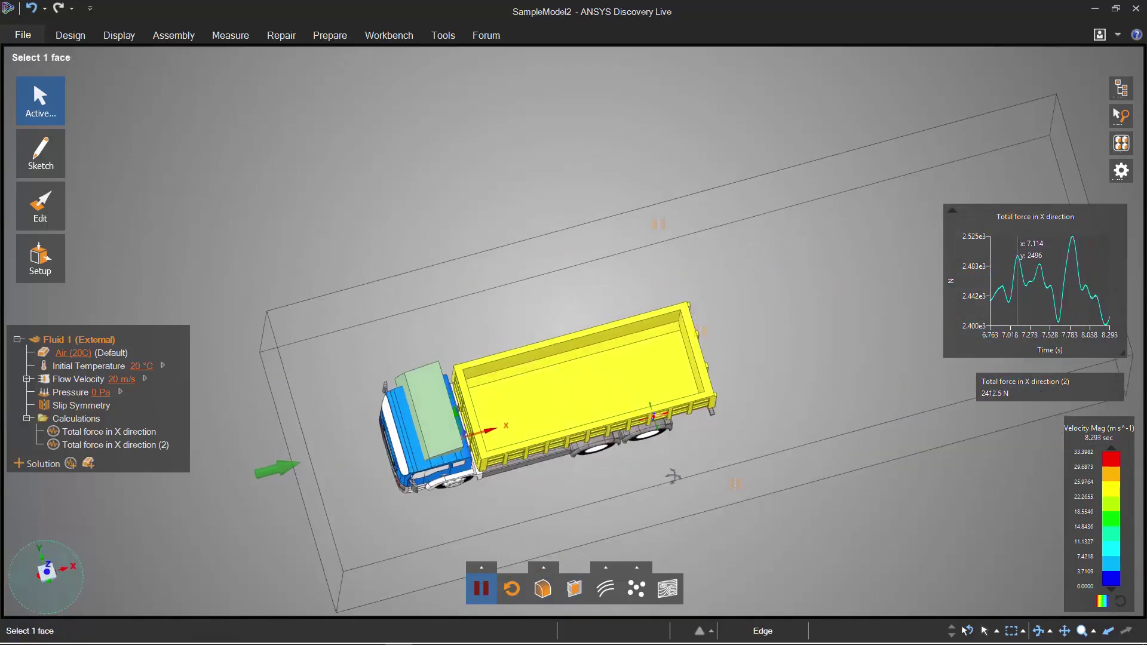
pyautogui.scroll(5, 665, 423)
pyautogui.click(672, 389)
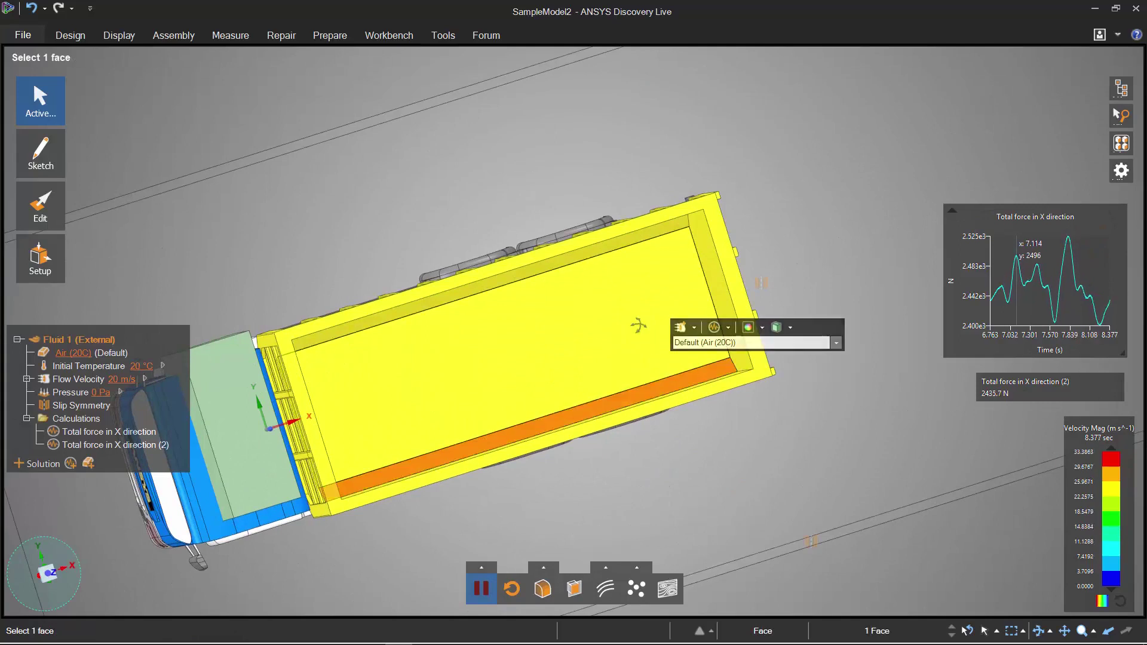
pyautogui.moveTo(637, 325); pyautogui.dragTo(632, 246, button='middle')
pyautogui.keyDown('ctrl'); pyautogui.click(633, 246); pyautogui.keyUp('ctrl')
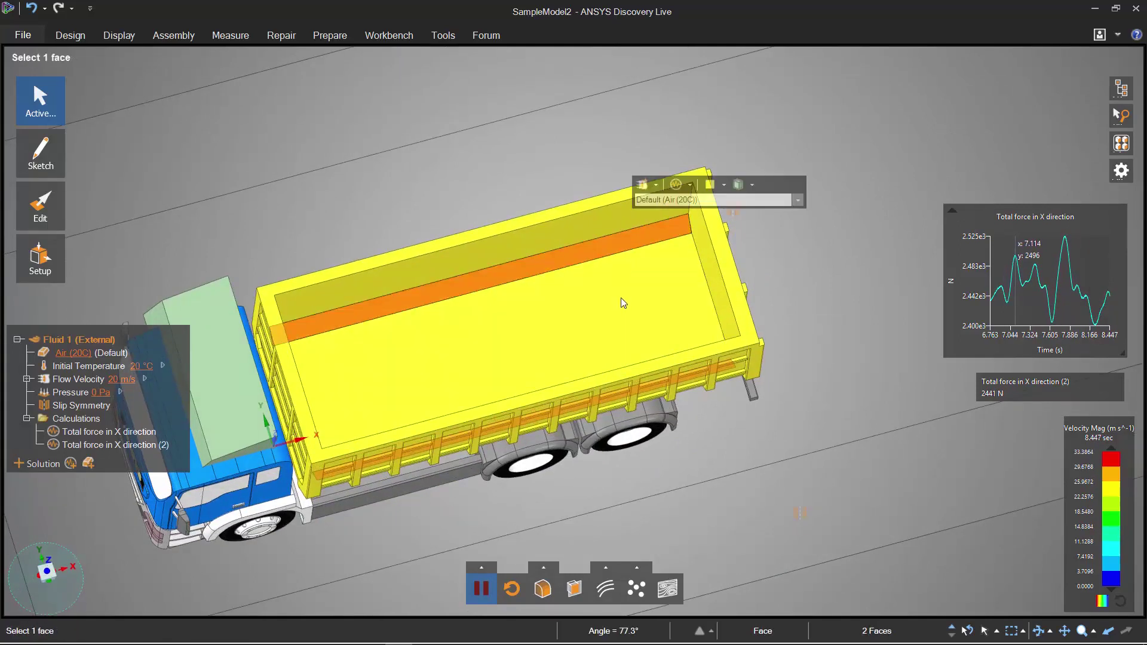
# Step: Pull the bed floor face up to the top rim of the side walls, filling the truck bed
pyautogui.click(621, 301)
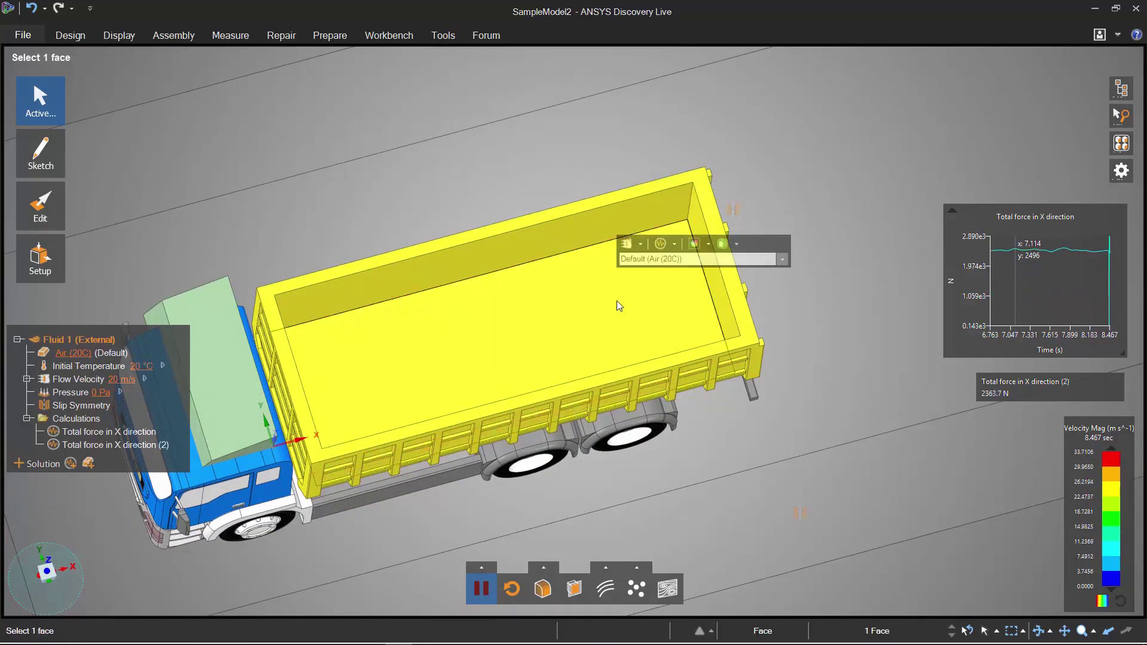
pyautogui.press('p')
pyautogui.press('u')
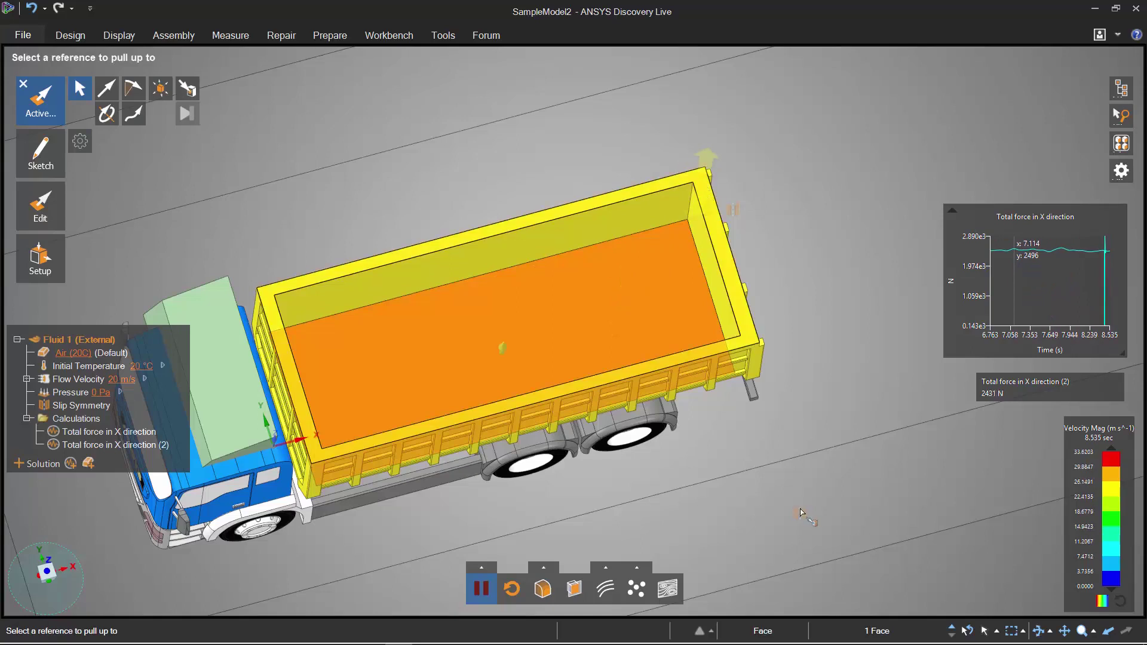
pyautogui.moveTo(800, 513); pyautogui.dragTo(788, 365, button='middle')
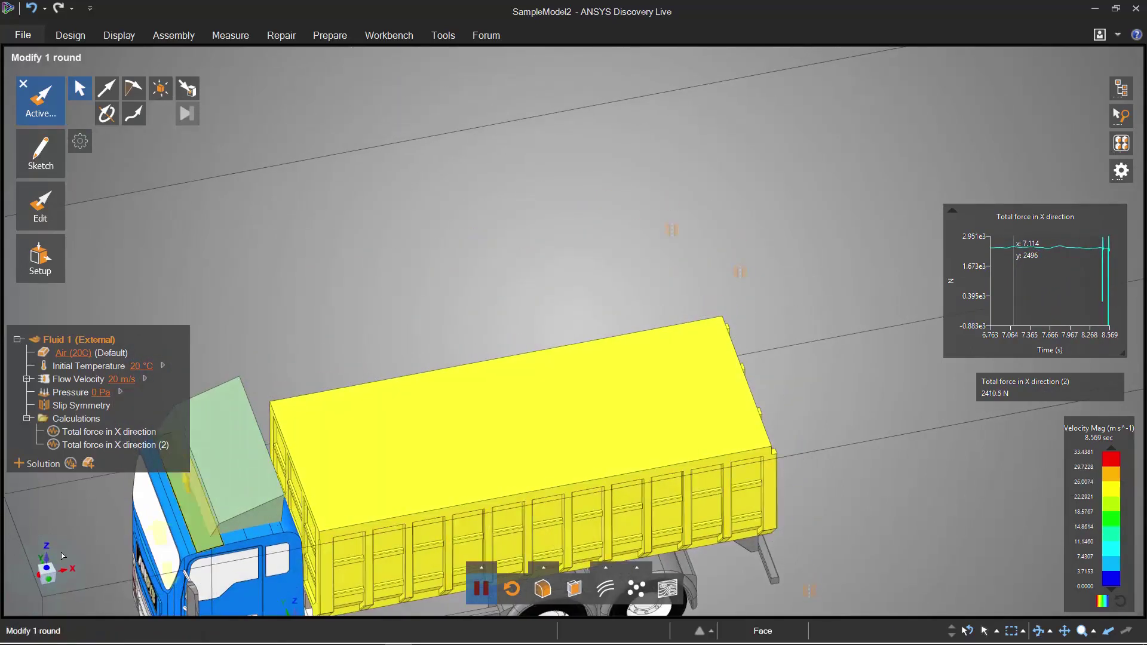
# Step: Turn the velocity section plane back on and cut the truck open along that plane
pyautogui.click(49, 584)
pyautogui.keyDown('shift'); pyautogui.moveTo(699, 429); pyautogui.dragTo(796, 342, button='middle'); pyautogui.keyUp('shift')
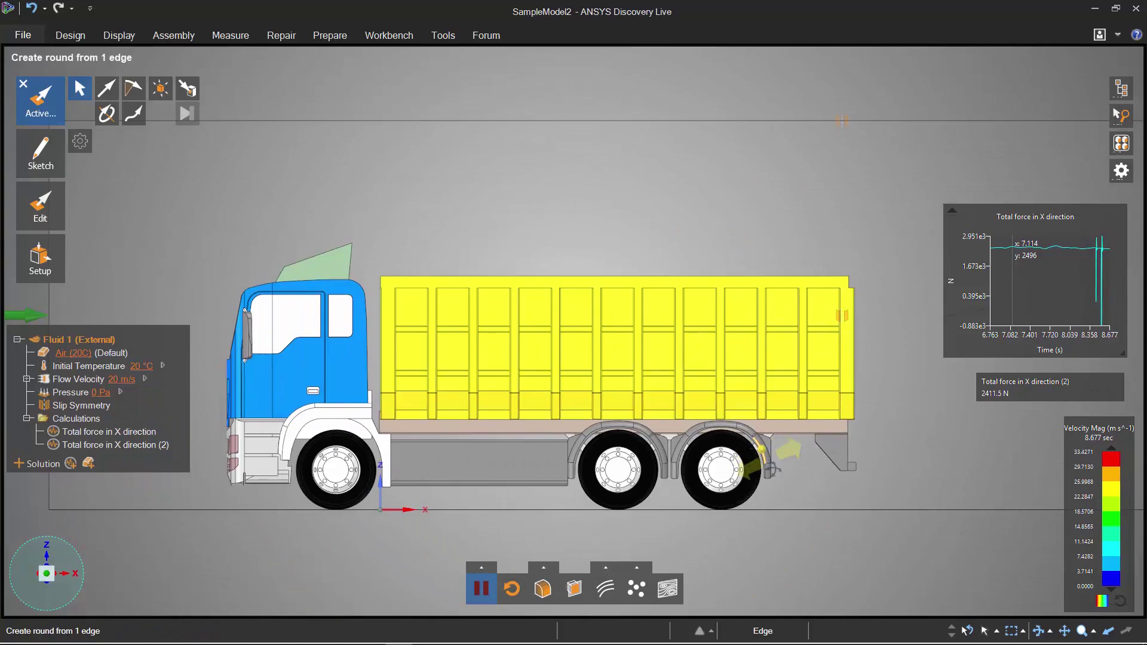
pyautogui.moveTo(775, 470); pyautogui.dragTo(832, 425, button='middle')
pyautogui.click(543, 589)
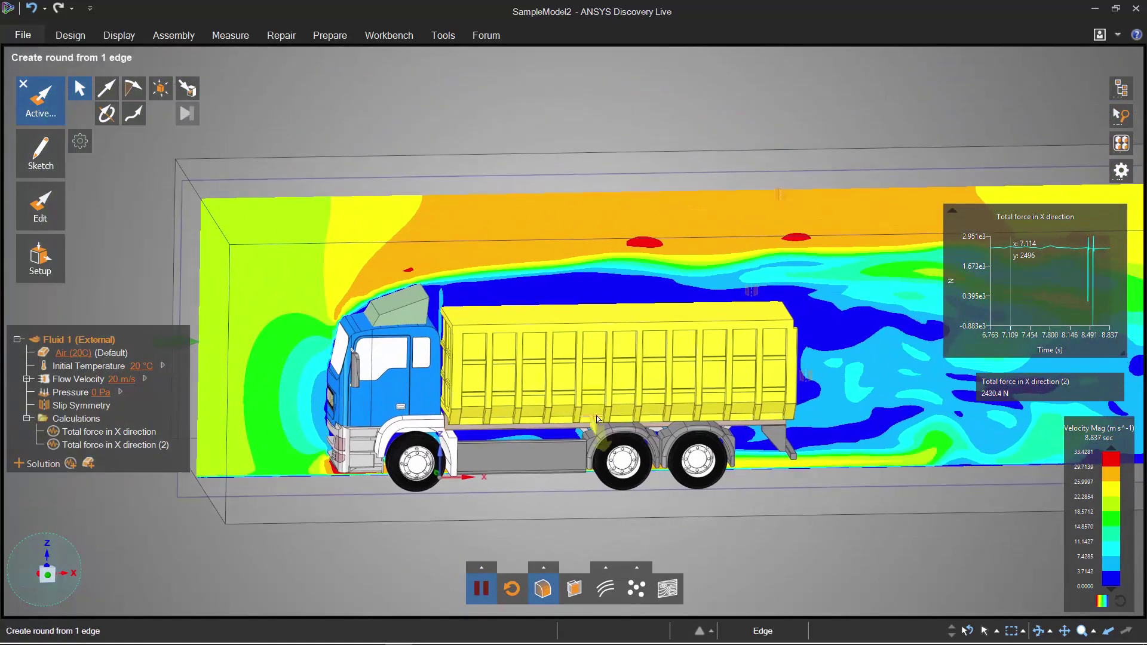
pyautogui.click(528, 177)
pyautogui.press('x')
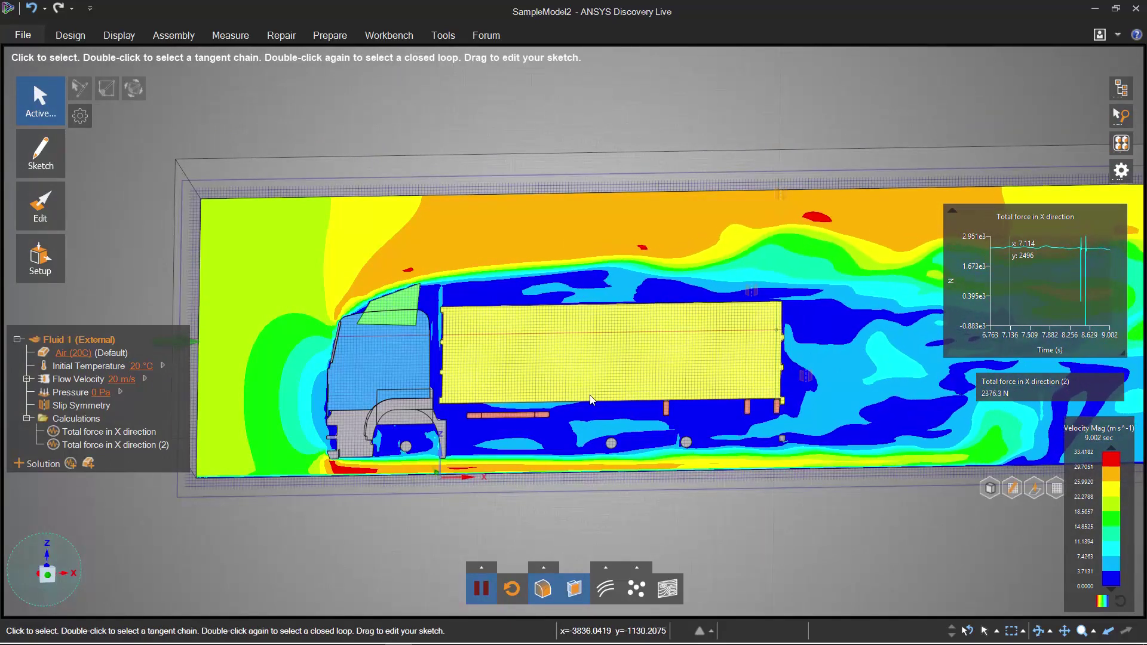
# Step: Leave the cut section view and select the force curve's range from about 8.756 s to its end for statistics
pyautogui.press('Escape')
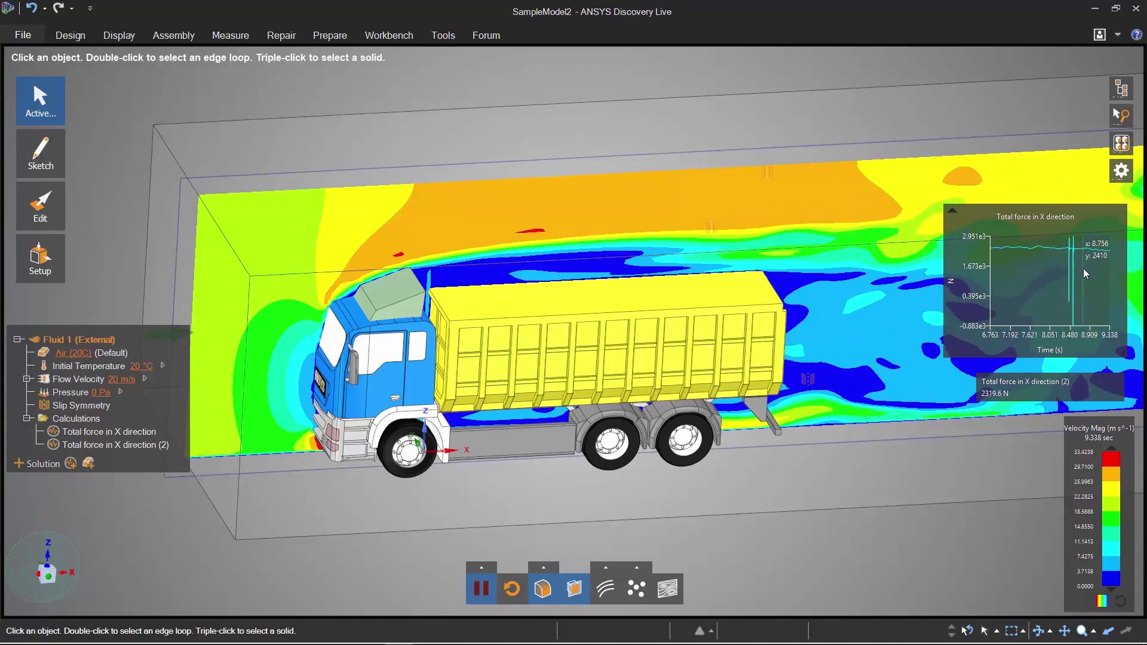
pyautogui.moveTo(1084, 268); pyautogui.dragTo(1120, 279)
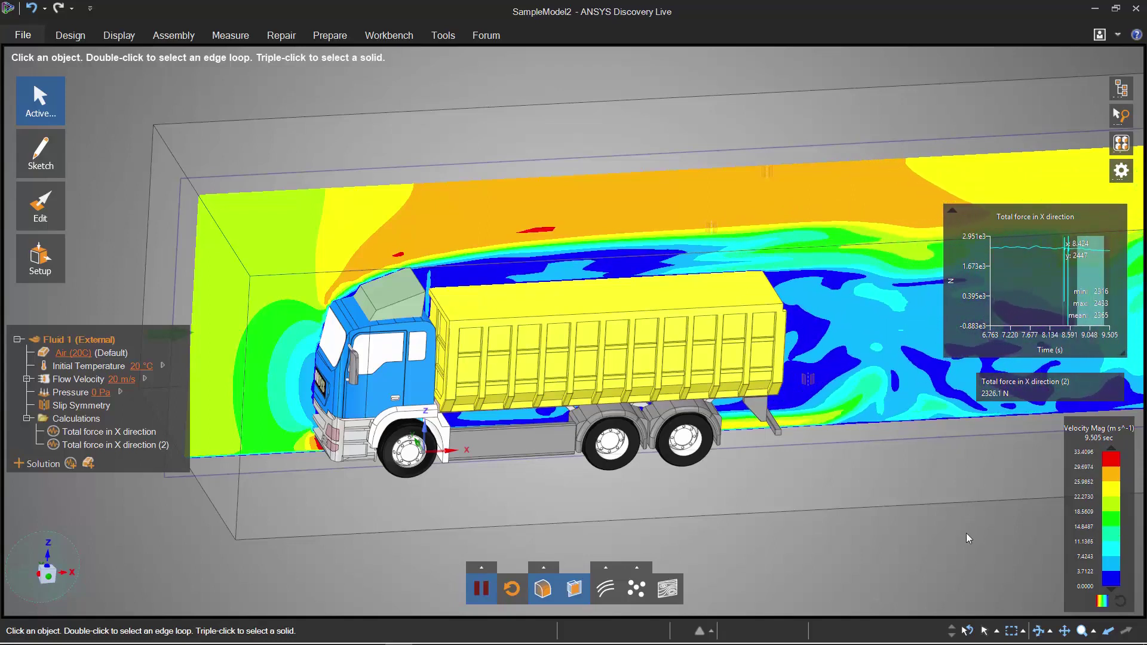
# Step: Undo the pull that filled the truck bed
pyautogui.press('ctrl')
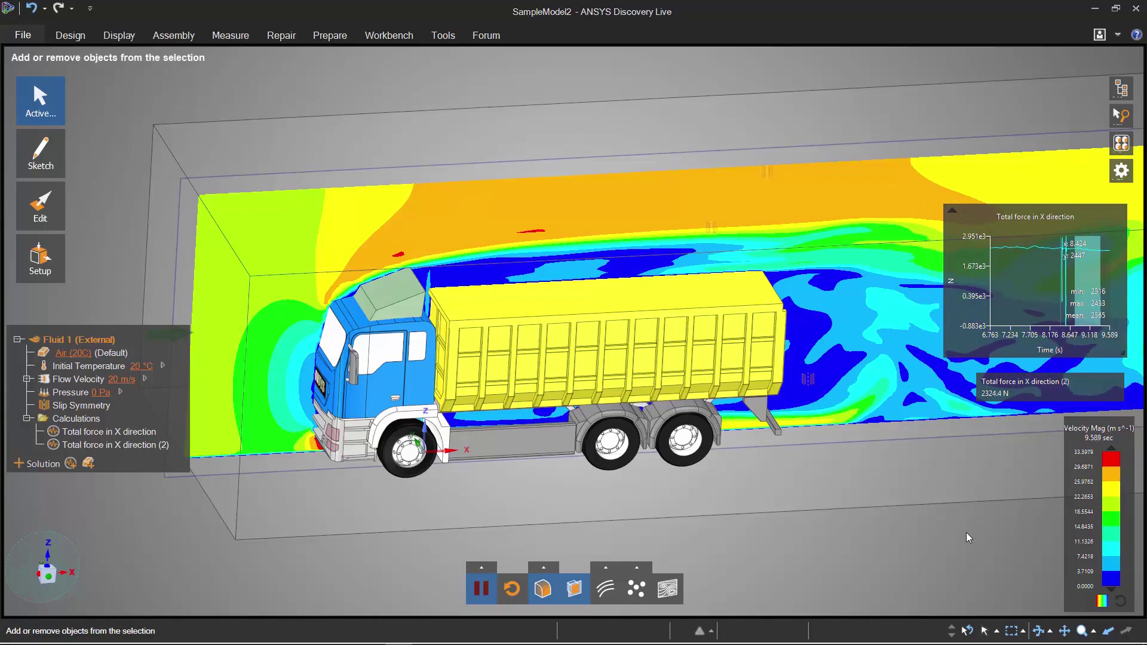
pyautogui.hotkey('ctrl', 'z')
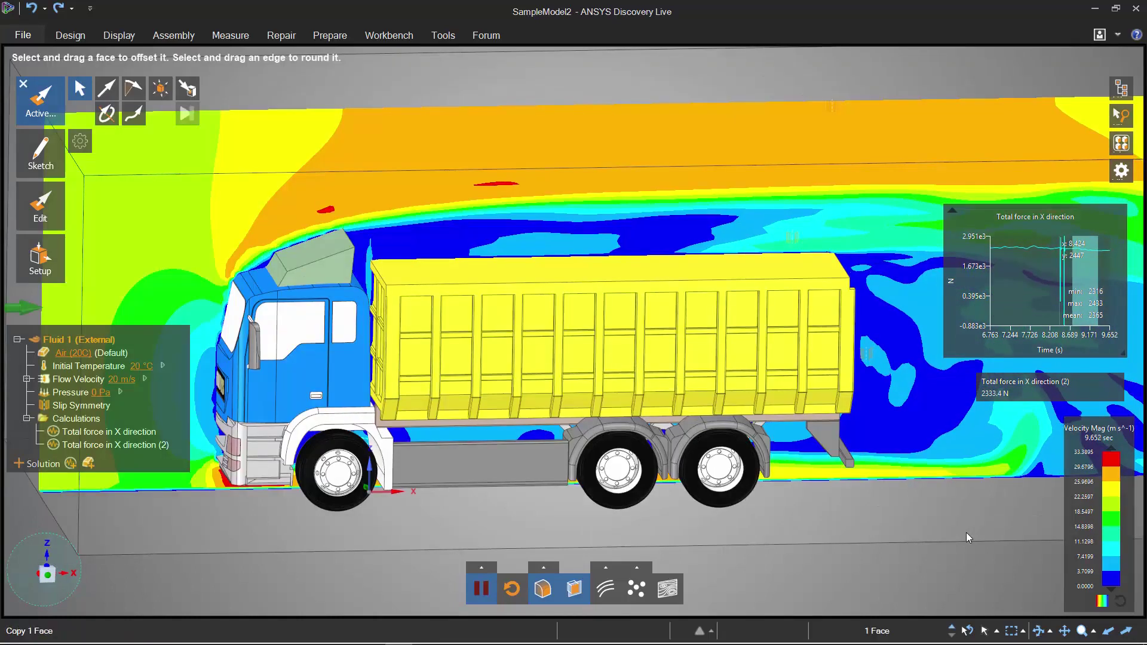
pyautogui.hotkey('ctrl', 'z')
pyautogui.press('Escape')
# Step: Round the inner edge where the truck bed floor meets the tailgate using the Pull tool
pyautogui.moveTo(900, 399)
pyautogui.mouseDown(button='middle')
pyautogui.moveTo(902, 370)
pyautogui.moveTo(883, 388)
pyautogui.mouseUp(button='middle')
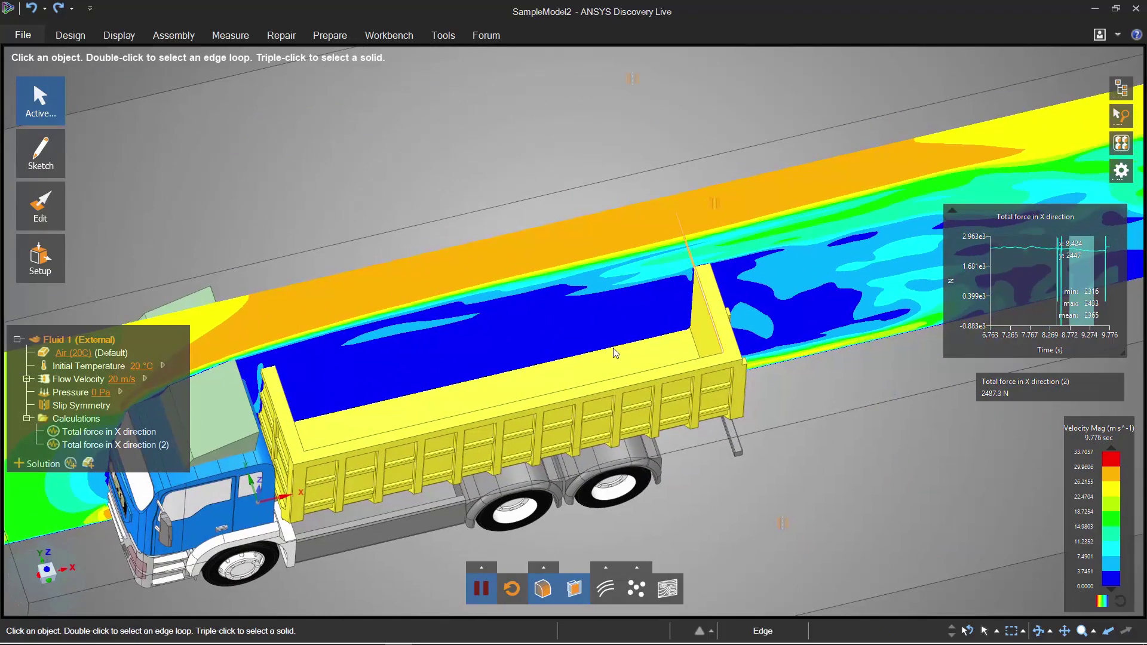
pyautogui.press('p')
pyautogui.click(692, 327)
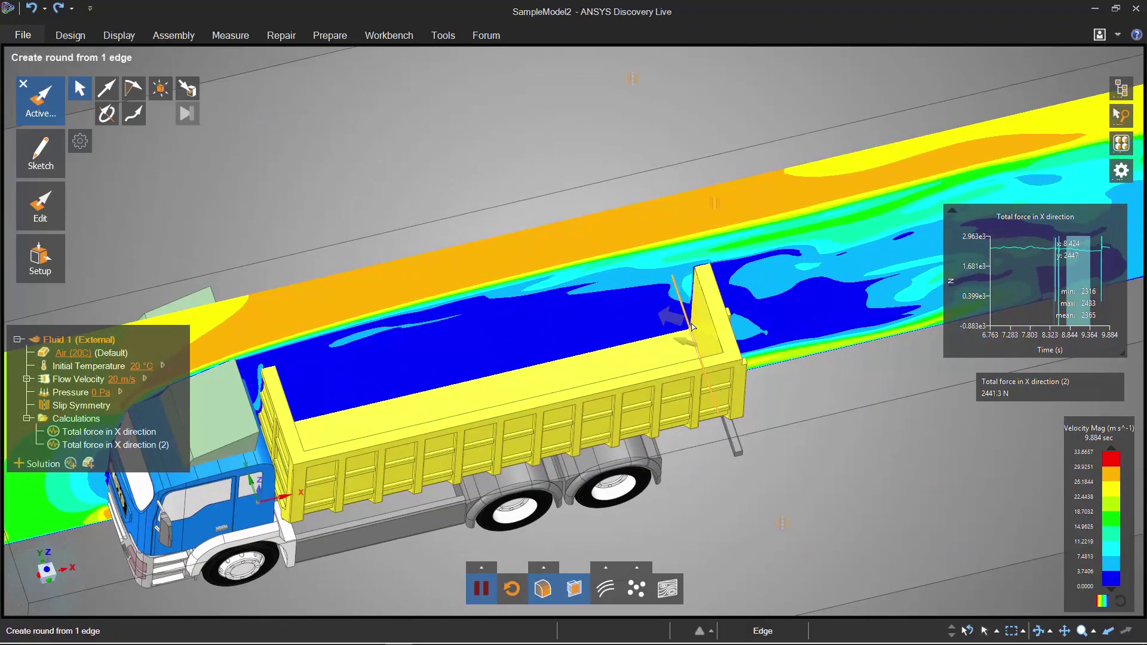
pyautogui.click(704, 320)
pyautogui.moveTo(723, 327); pyautogui.dragTo(875, 404)
pyautogui.moveTo(874, 367); pyautogui.dragTo(829, 336, button='middle')
pyautogui.scroll(-3, 830, 337)
pyautogui.keyDown('shift'); pyautogui.moveTo(872, 392); pyautogui.dragTo(798, 350, button='middle'); pyautogui.keyUp('shift')
pyautogui.scroll(-2, 855, 352)
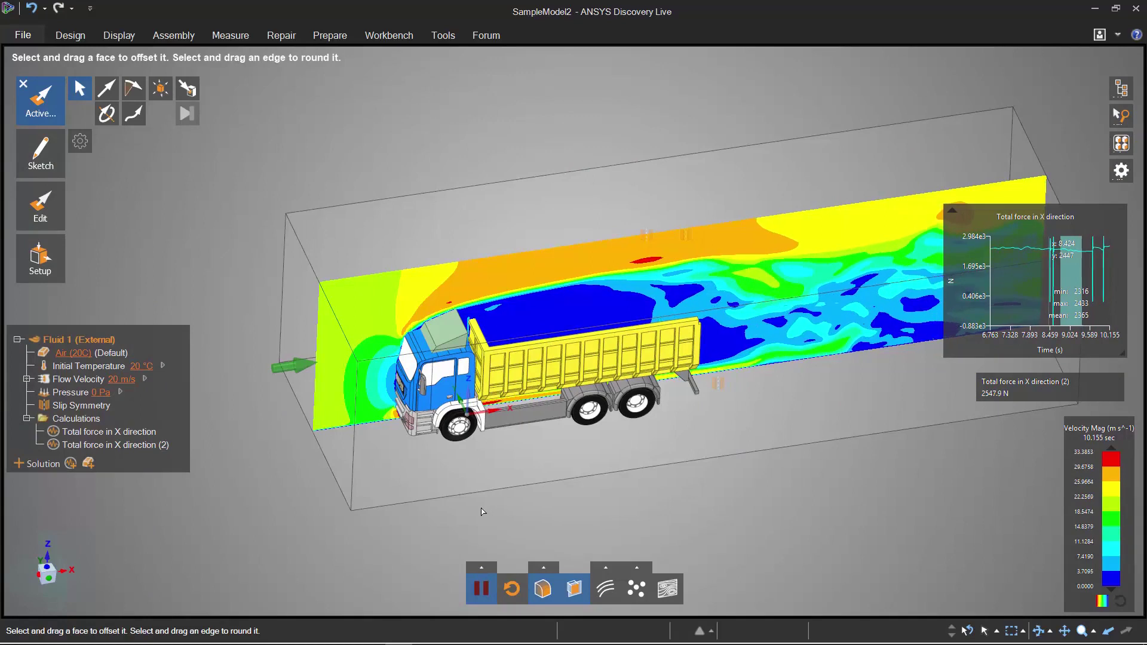
pyautogui.press('Escape')
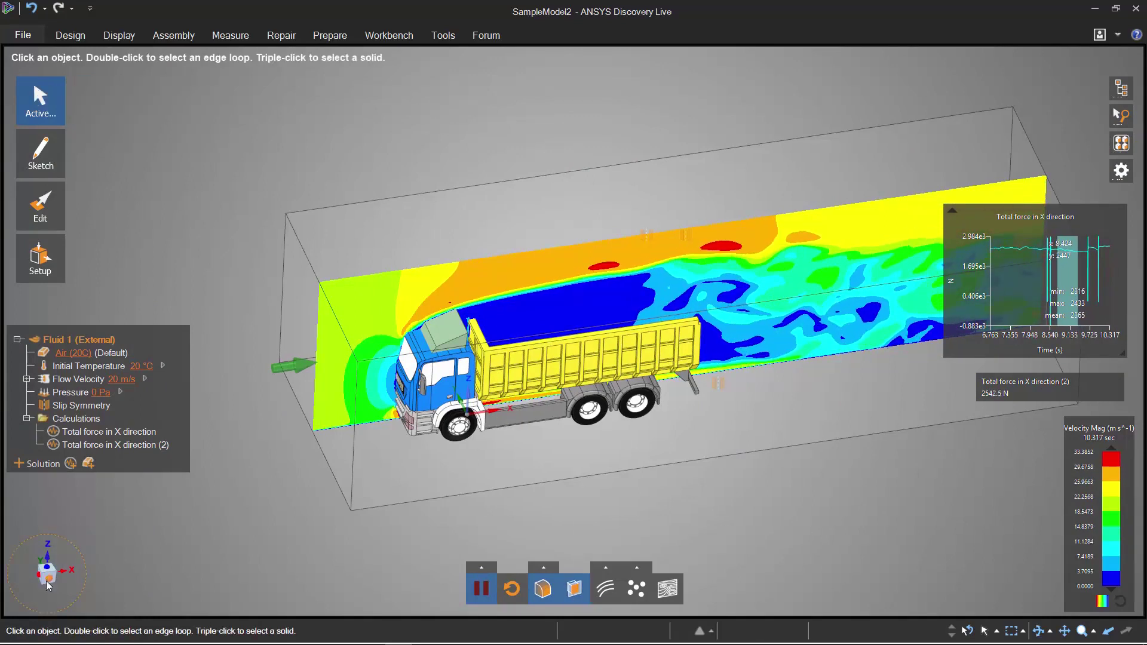
pyautogui.keyDown('shift'); pyautogui.moveTo(722, 493); pyautogui.dragTo(619, 456, button='middle'); pyautogui.keyUp('shift')
pyautogui.scroll(-2, 694, 459)
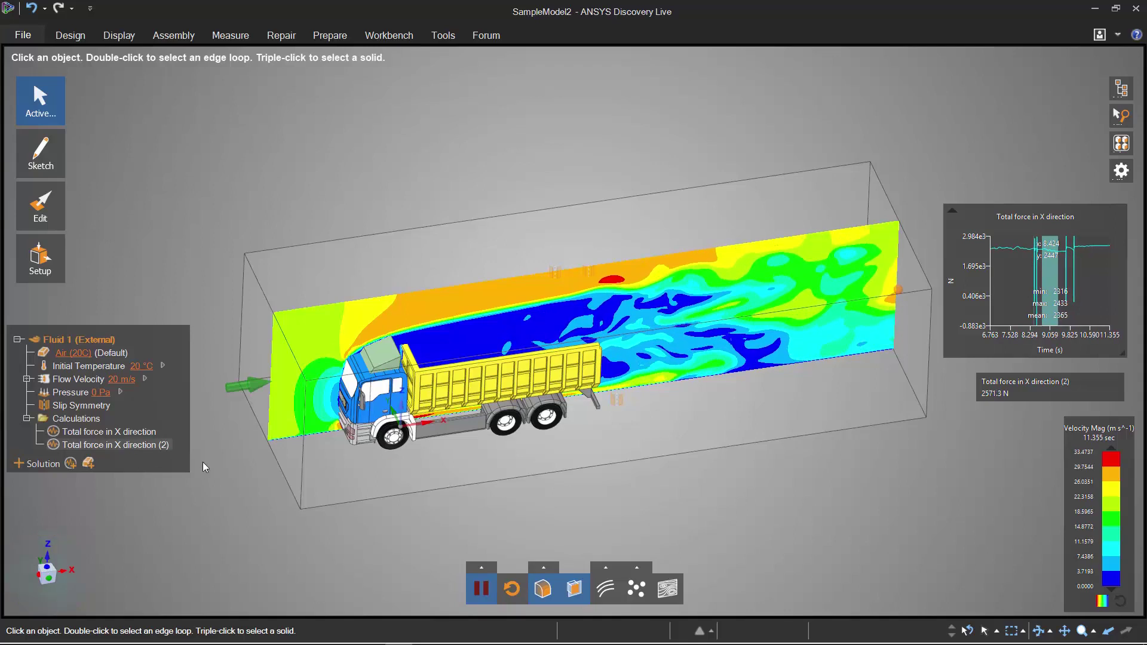
pyautogui.keyDown('shift'); pyautogui.moveTo(644, 499); pyautogui.dragTo(679, 504, button='middle'); pyautogui.keyUp('shift')
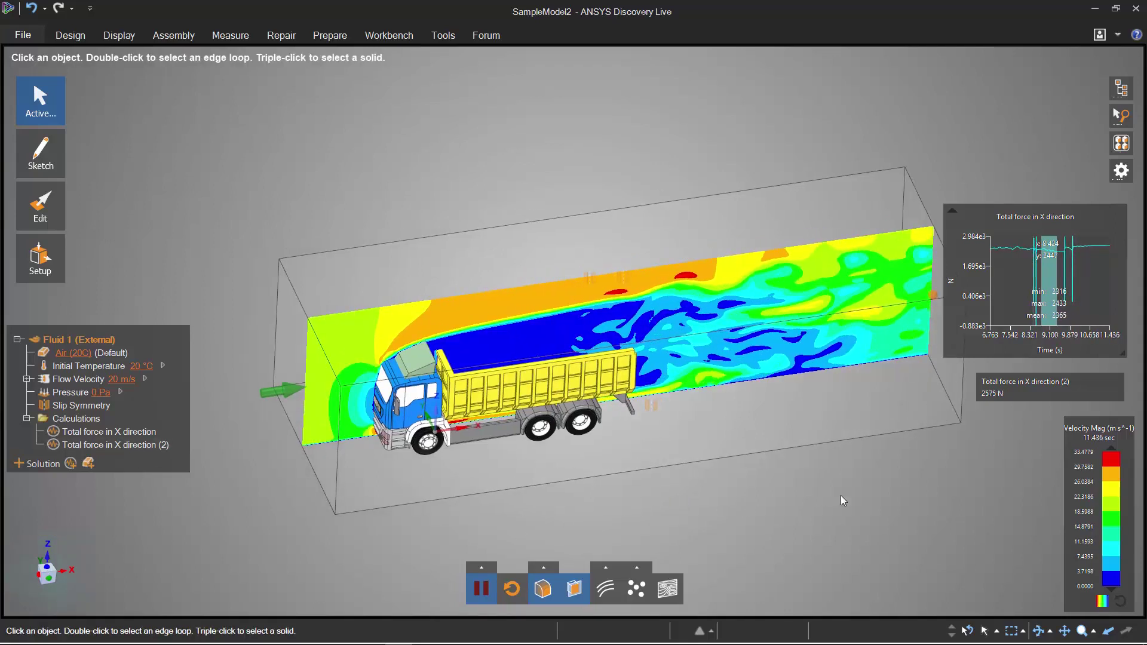